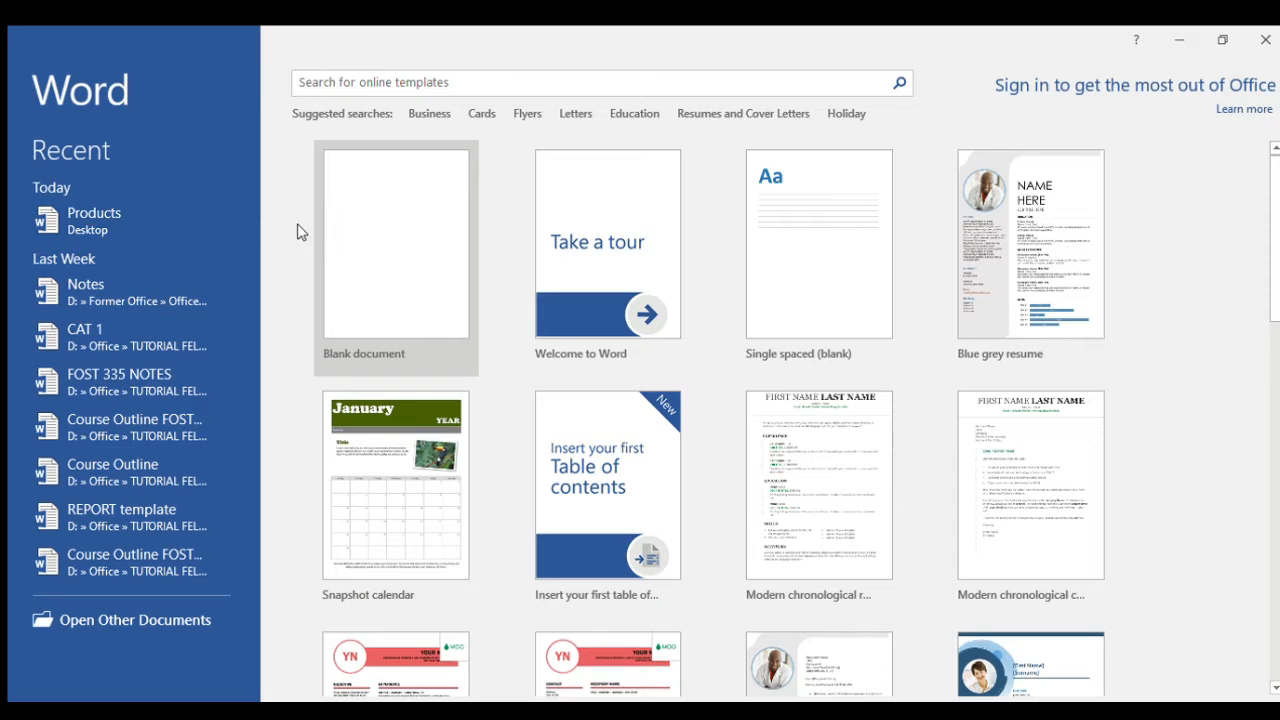
# Step: Open the recent Products document and show the Navigation pane
pyautogui.click(88, 210)
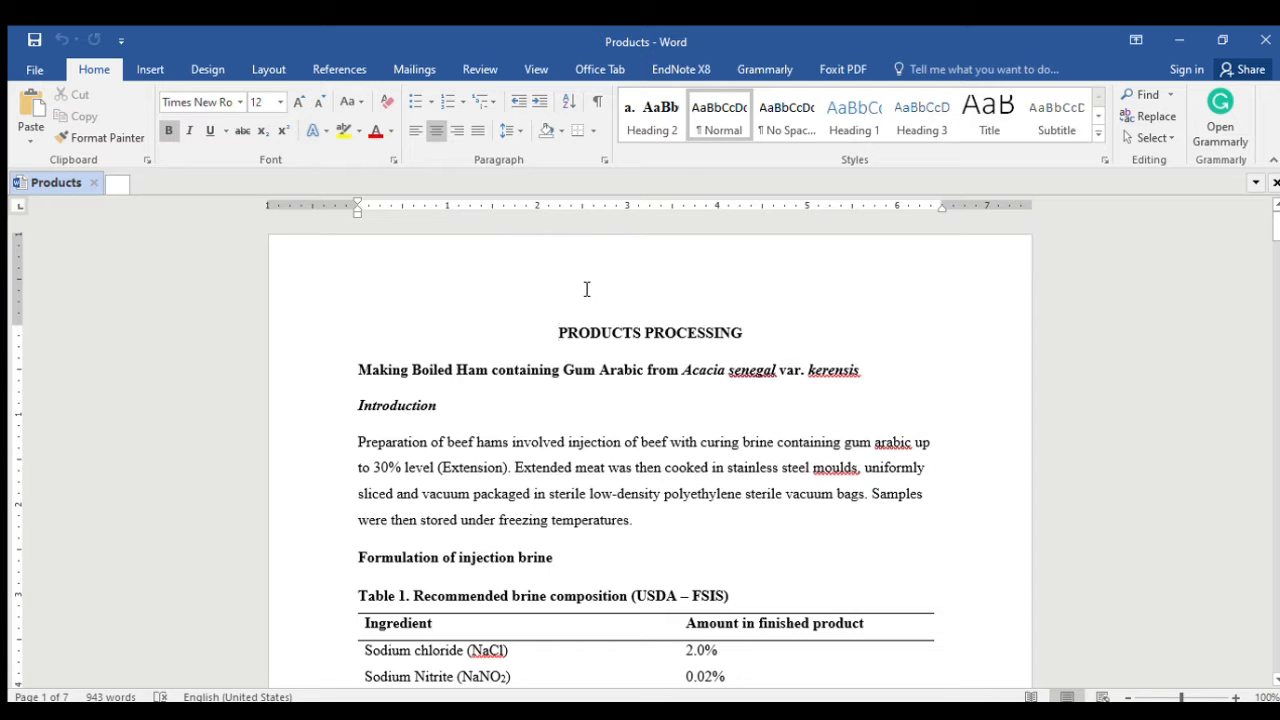
pyautogui.click(526, 67)
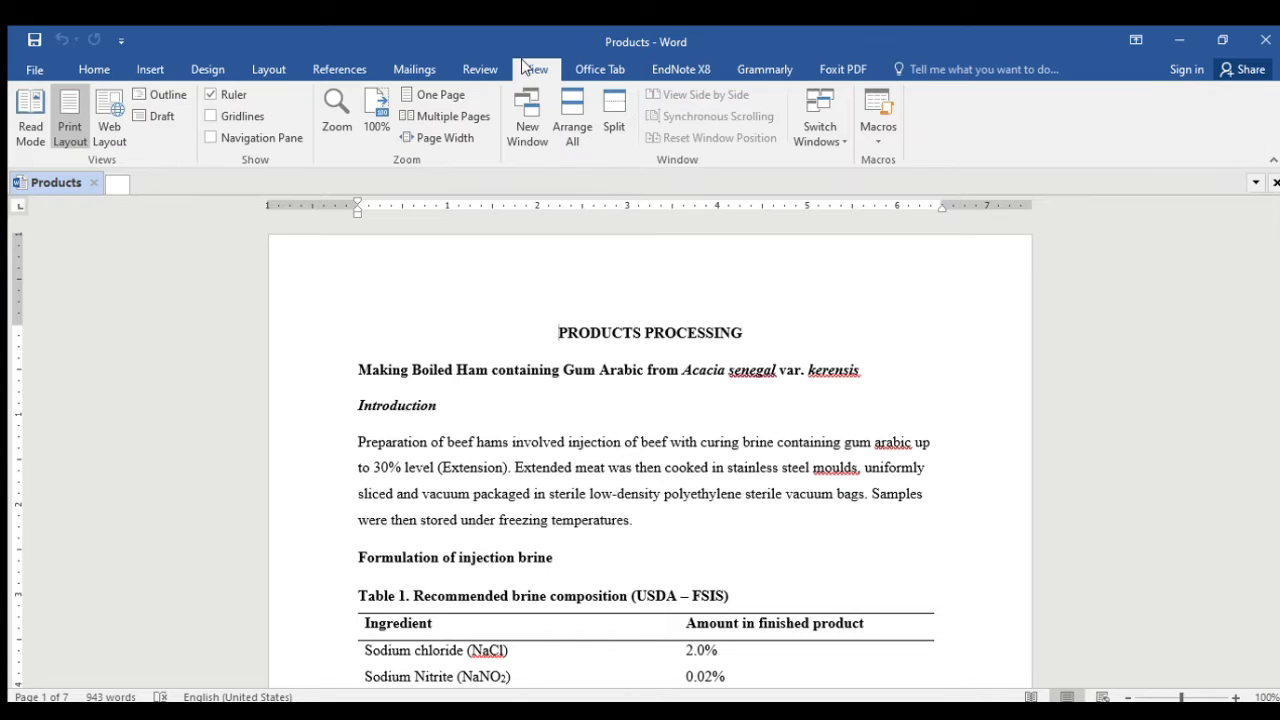
pyautogui.click(245, 130)
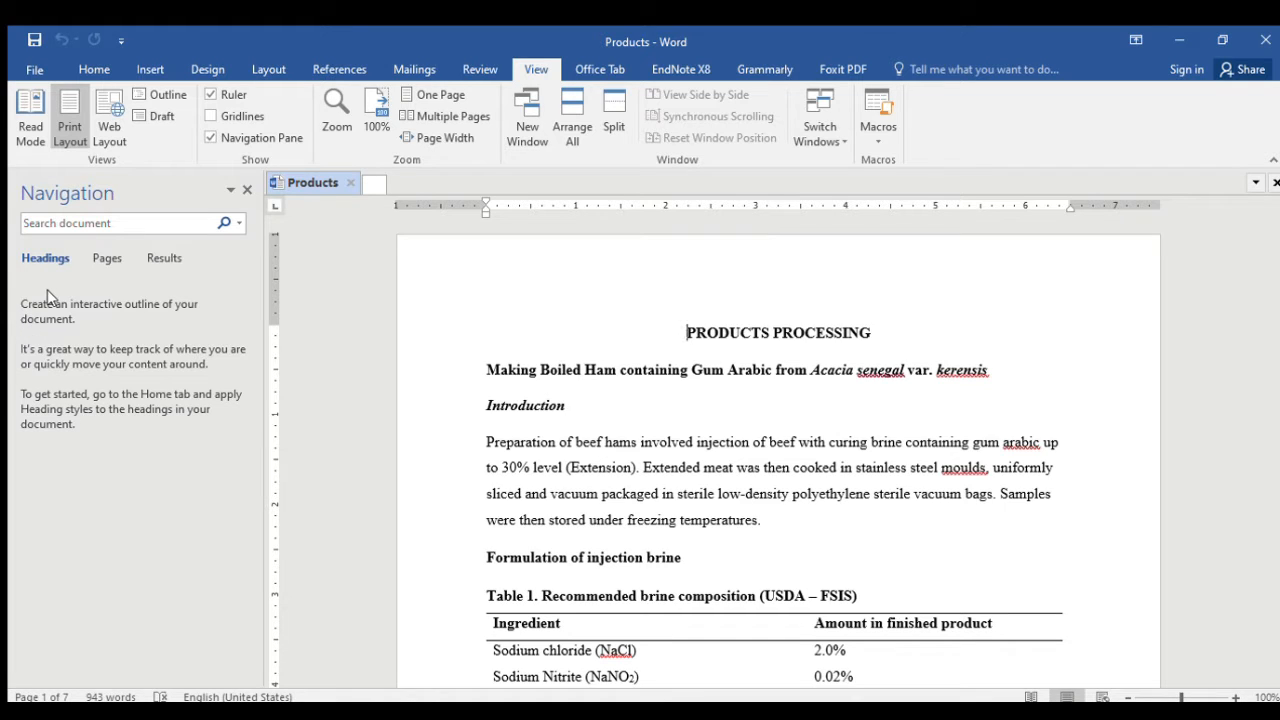
# Step: Apply the Heading 1 style to the title "Making Boiled Ham containing Gum Arabic from Acacia senegal var. kerensis"
pyautogui.click(94, 69)
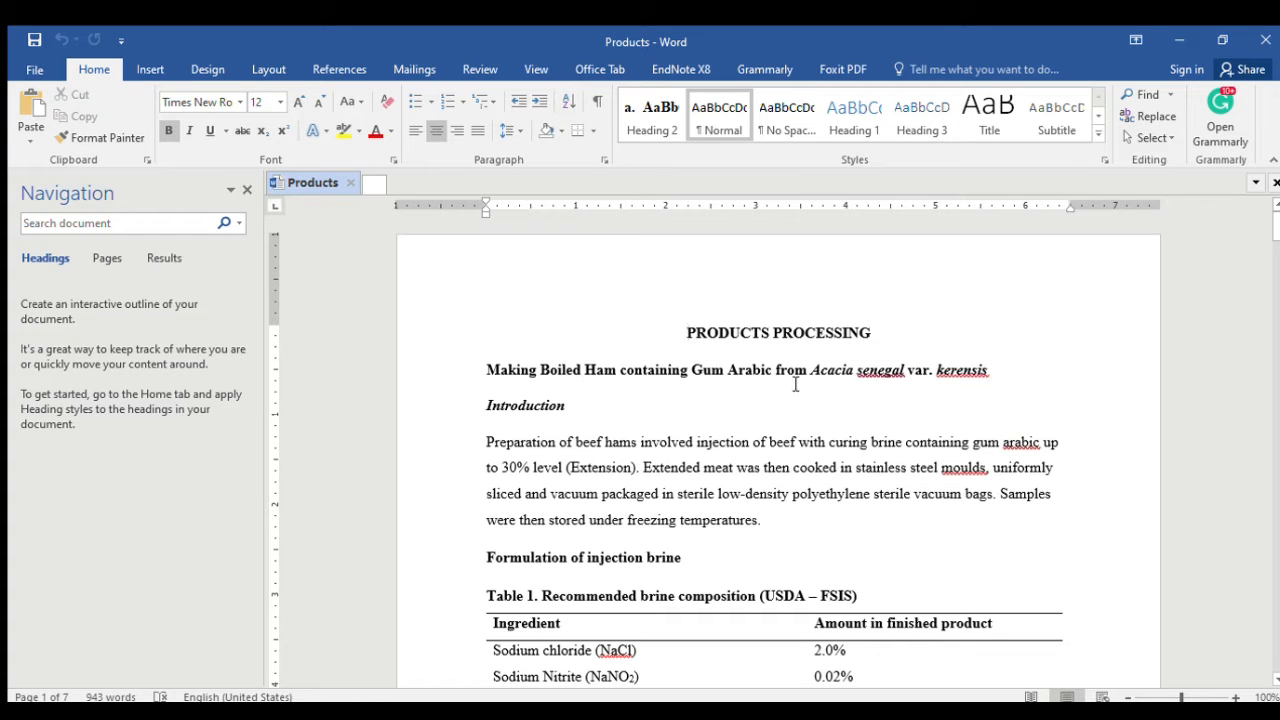
pyautogui.scroll(-1, 519, 350)
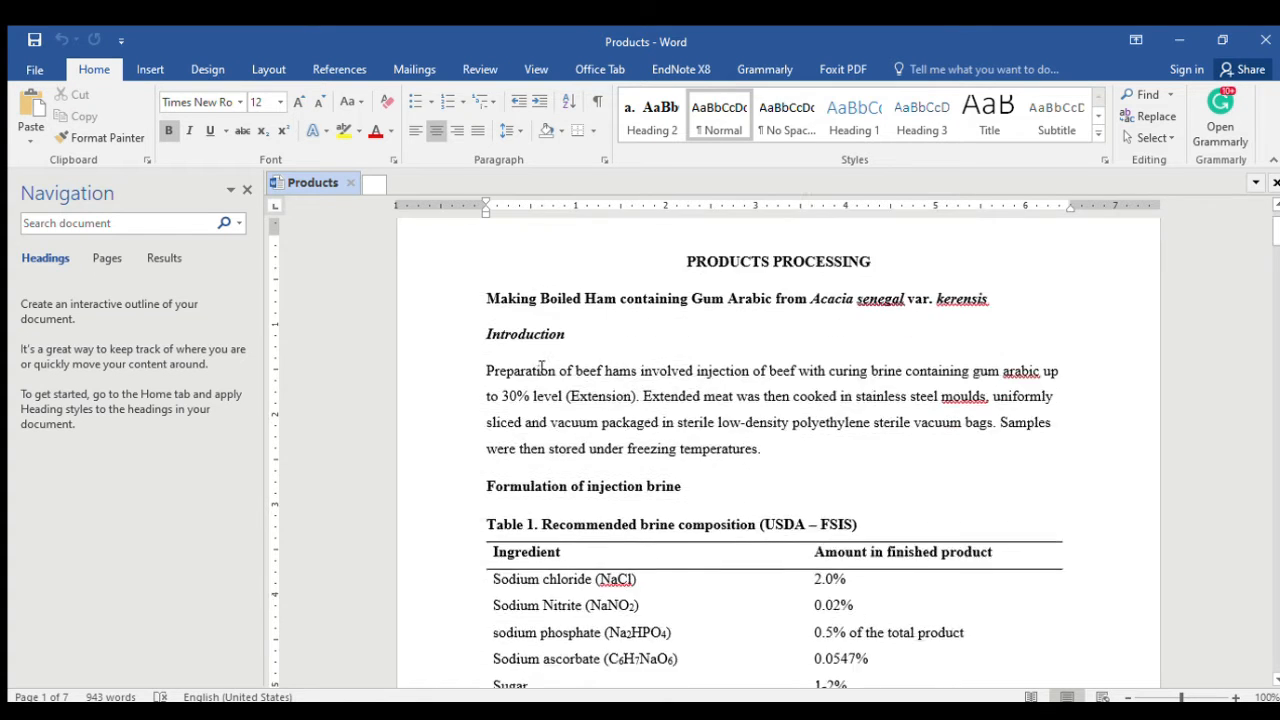
pyautogui.tripleClick(586, 331)
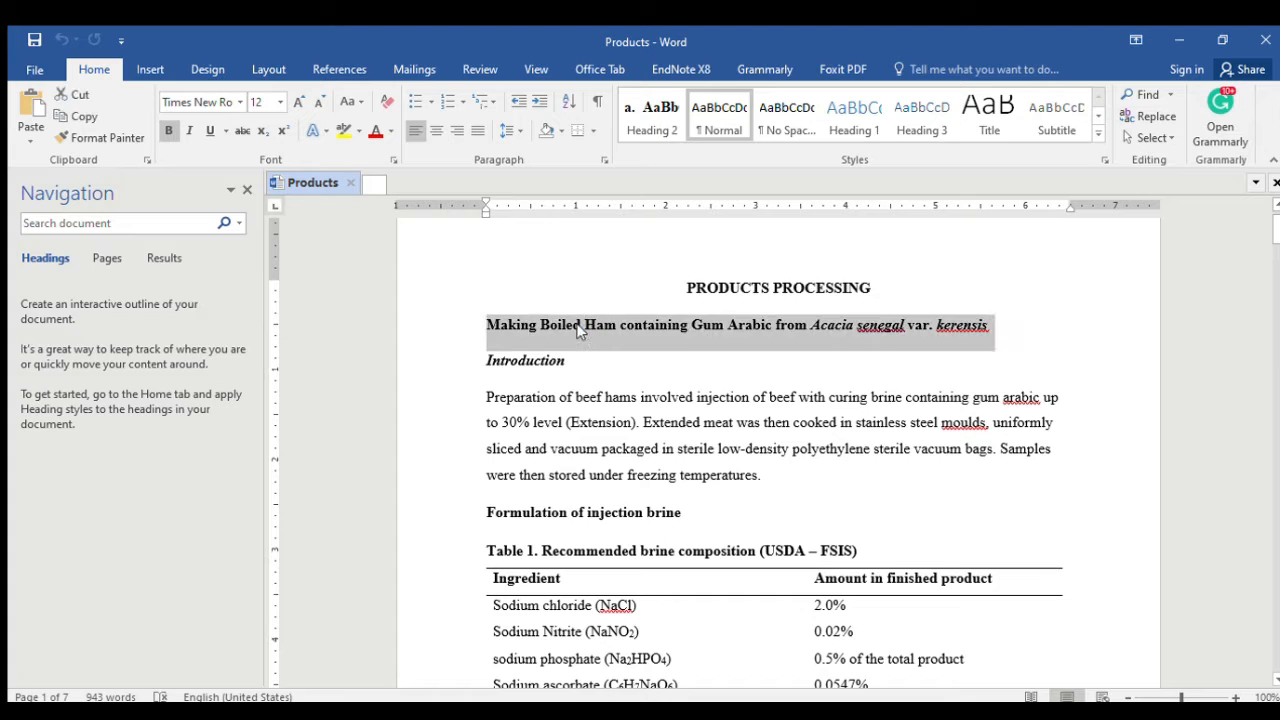
pyautogui.doubleClick(586, 331)
pyautogui.click(586, 331)
pyautogui.tripleClick(586, 331)
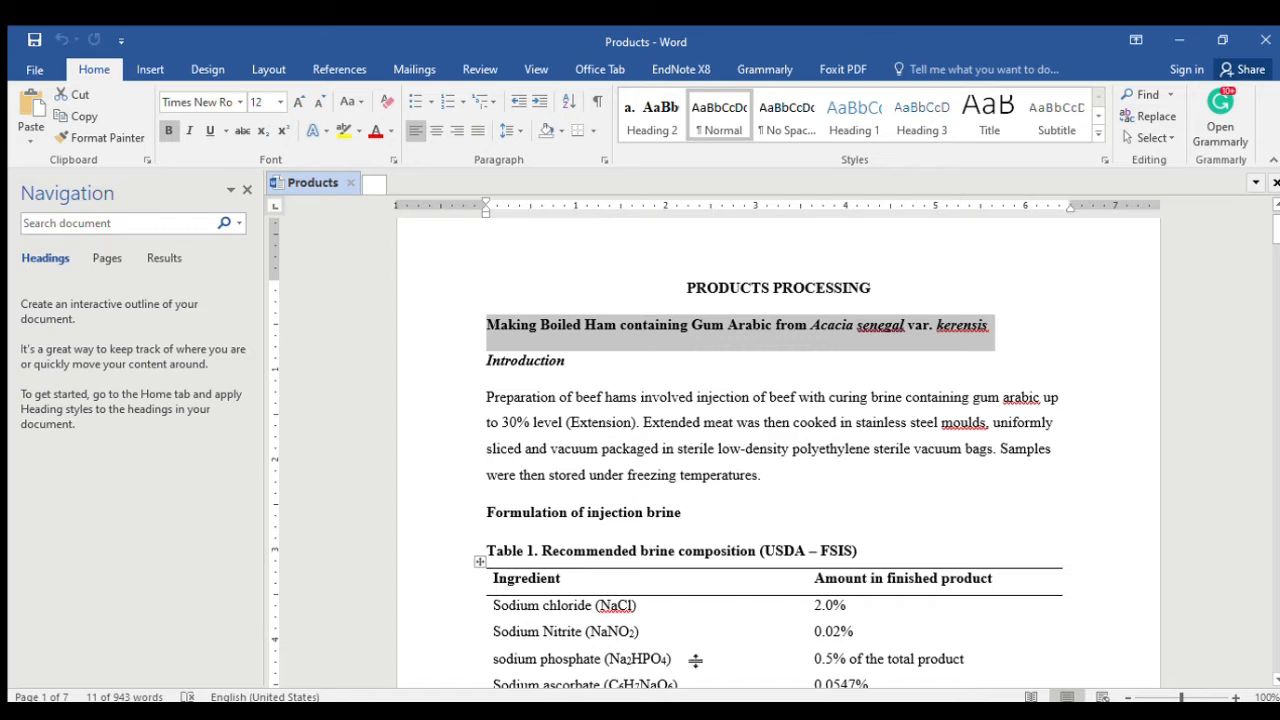
pyautogui.click(843, 112)
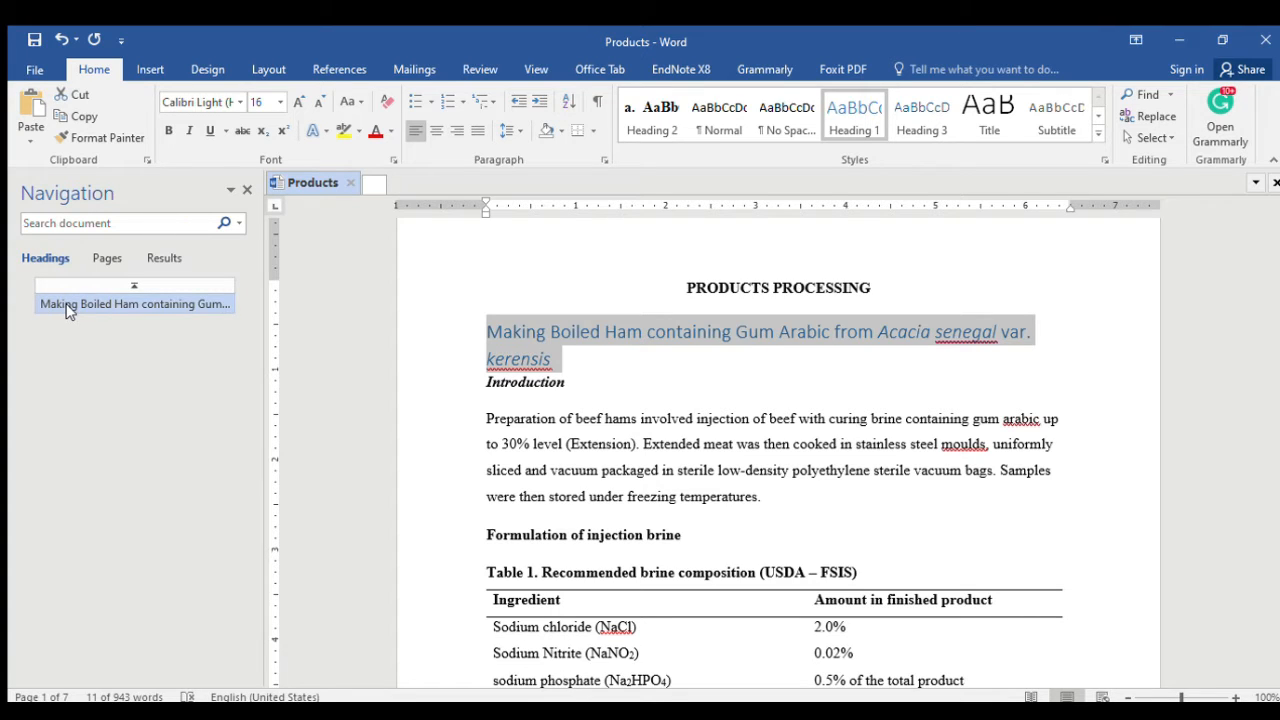
# Step: Apply the Heading 2 style to the "Introduction" subtitle under the boiled ham heading
pyautogui.doubleClick(519, 386)
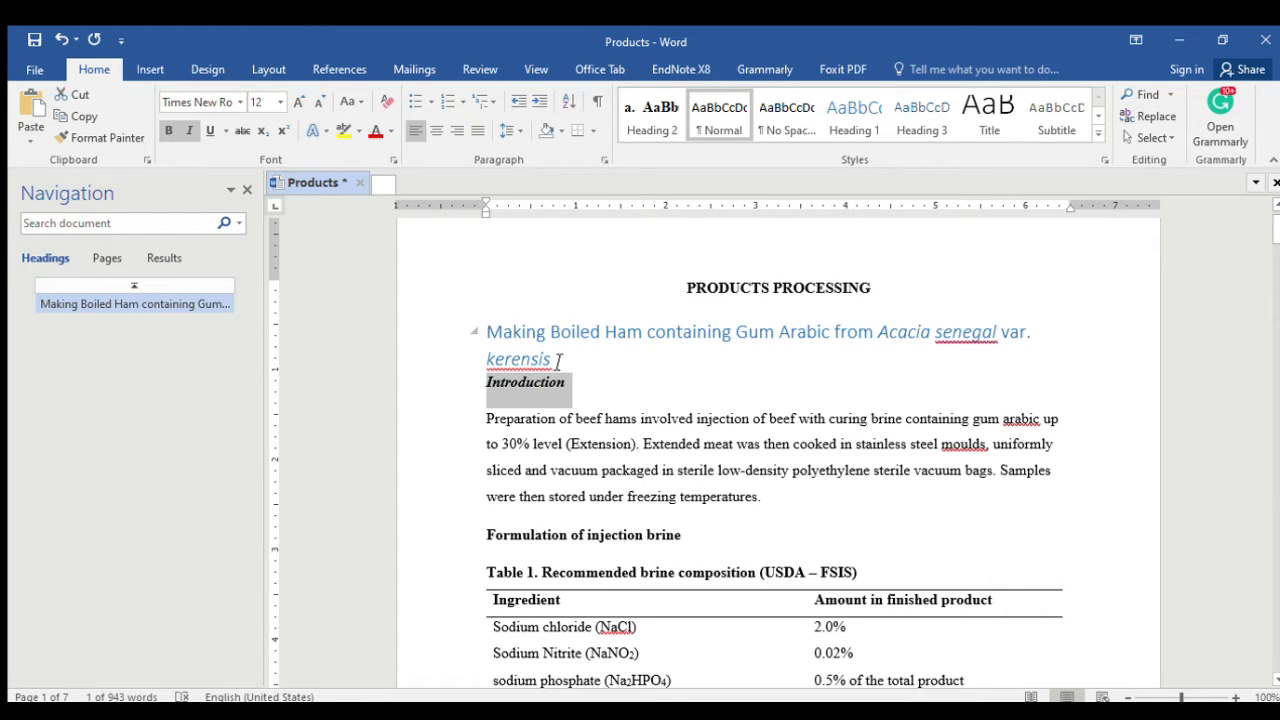
pyautogui.click(652, 115)
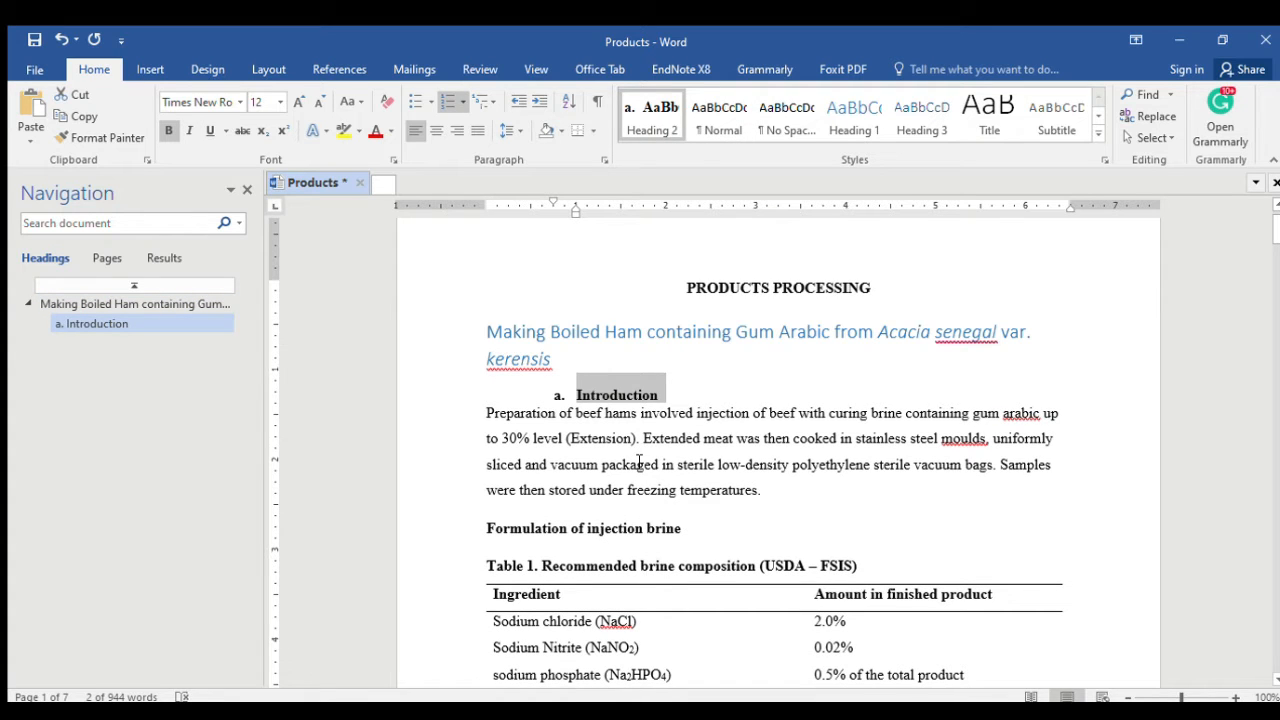
pyautogui.scroll(-2, 633, 412)
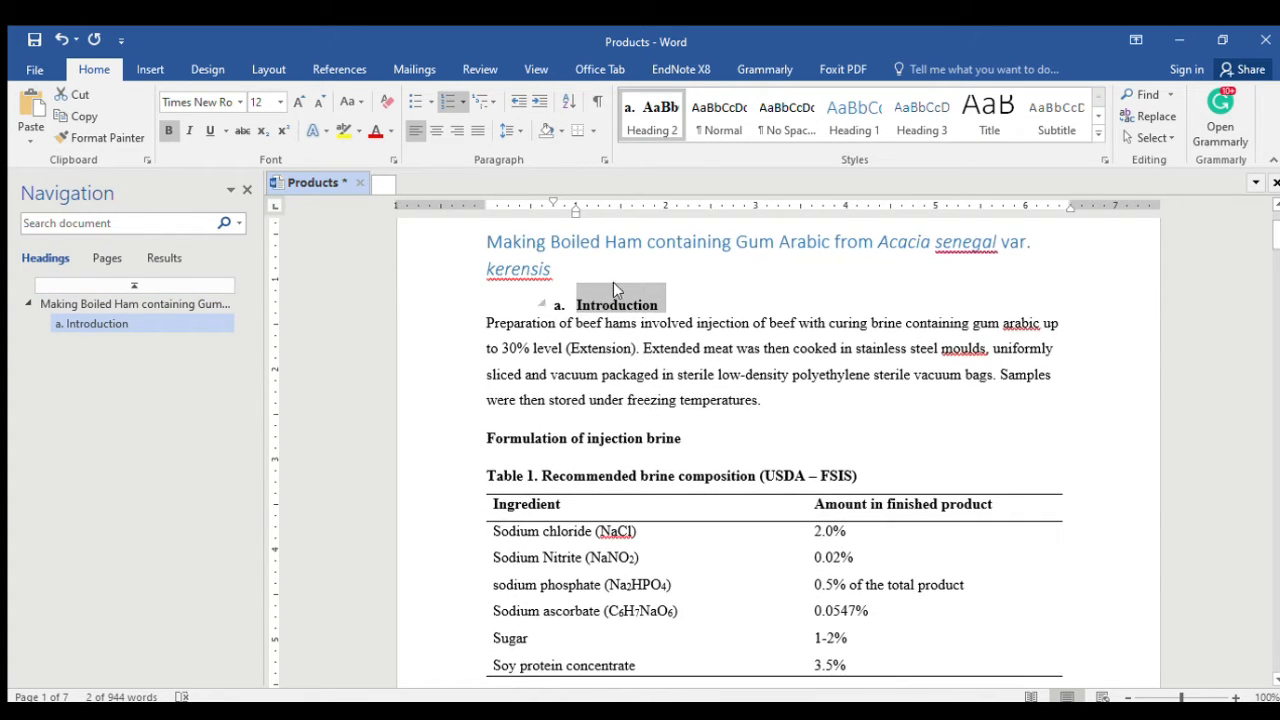
pyautogui.click(560, 303)
pyautogui.press('BackSpace')
pyautogui.scroll(-3, 595, 320)
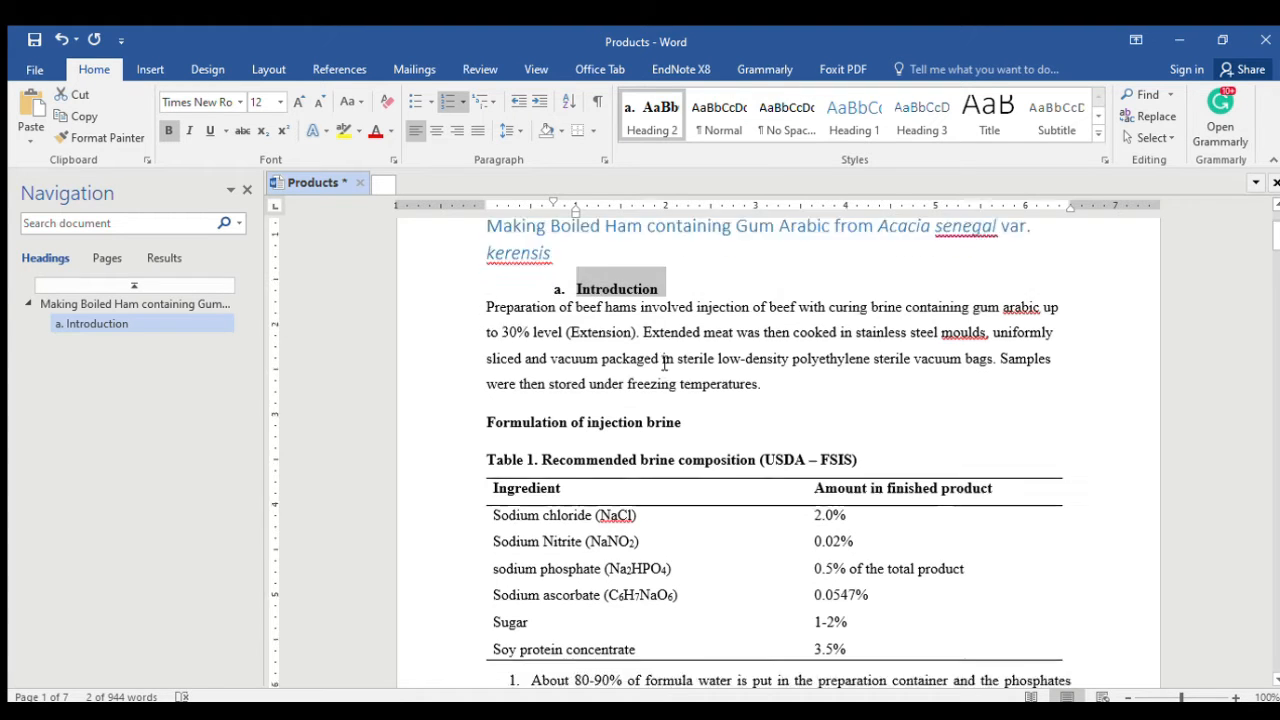
pyautogui.scroll(4, 650, 430)
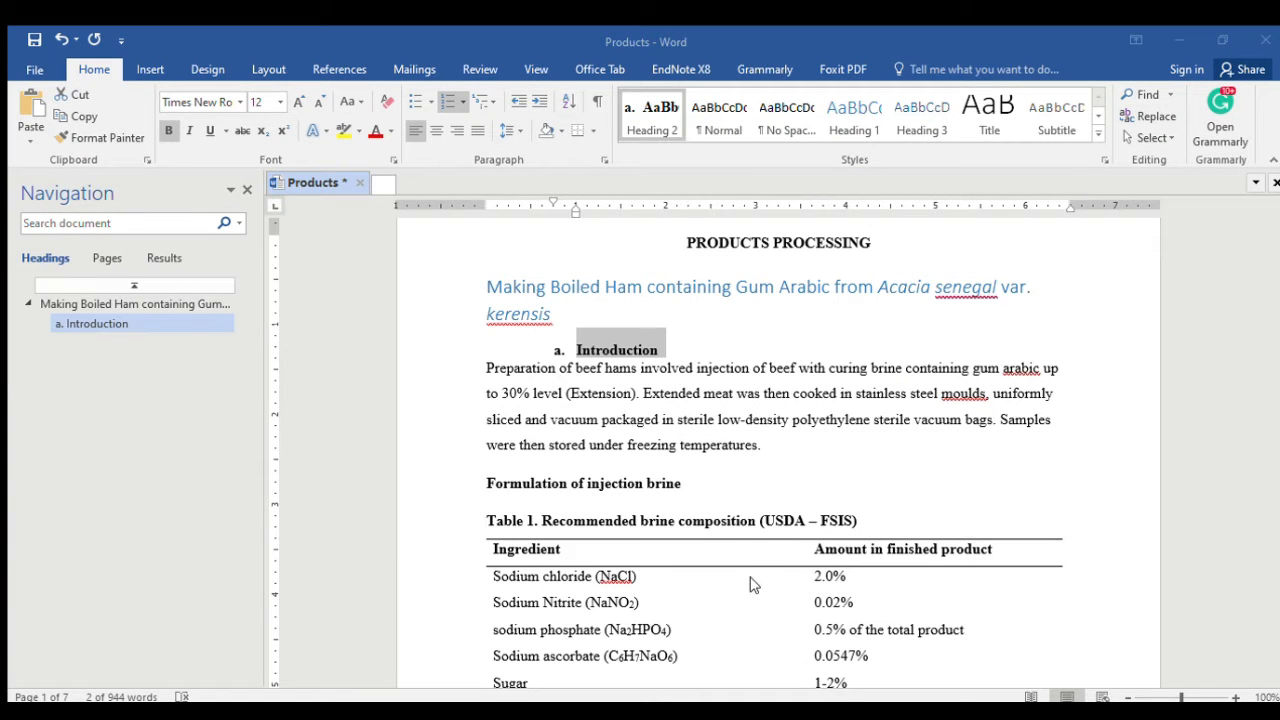
pyautogui.click(754, 585)
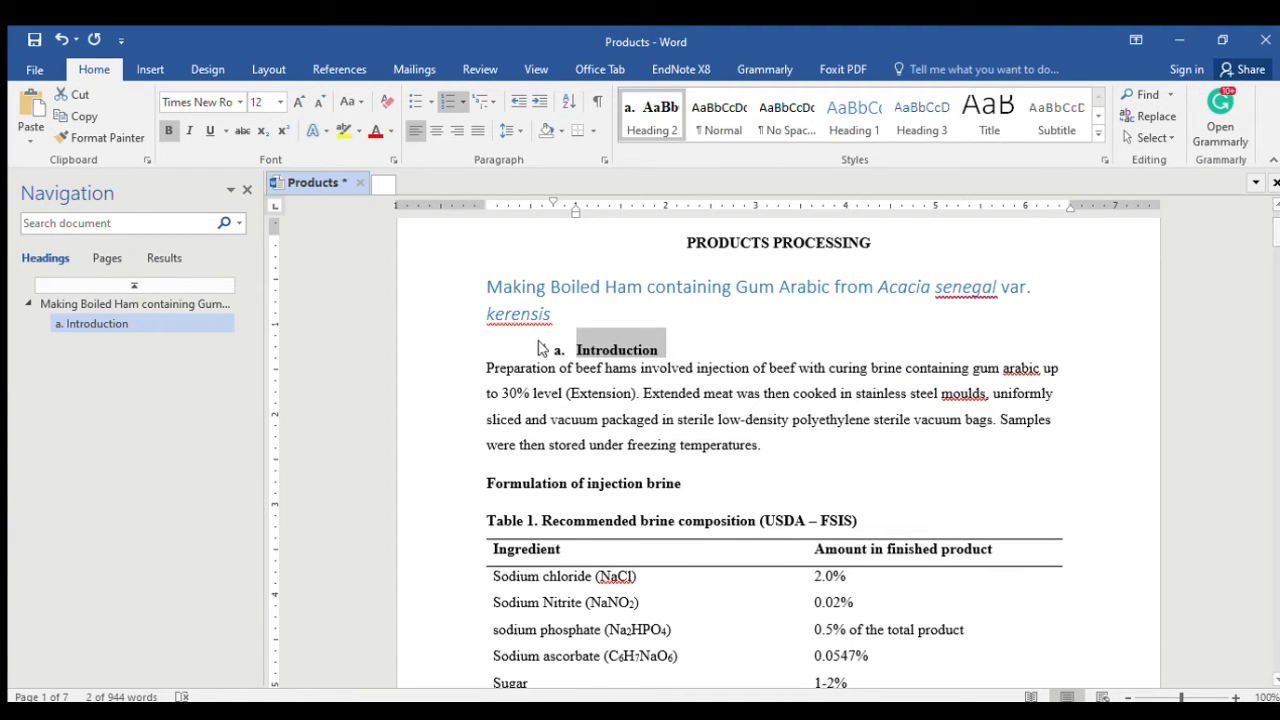
# Step: Apply the Heading 2 style to the "Formulation of injection brine" subtitle above Table 1
pyautogui.scroll(-2, 553, 374)
pyautogui.tripleClick(598, 395)
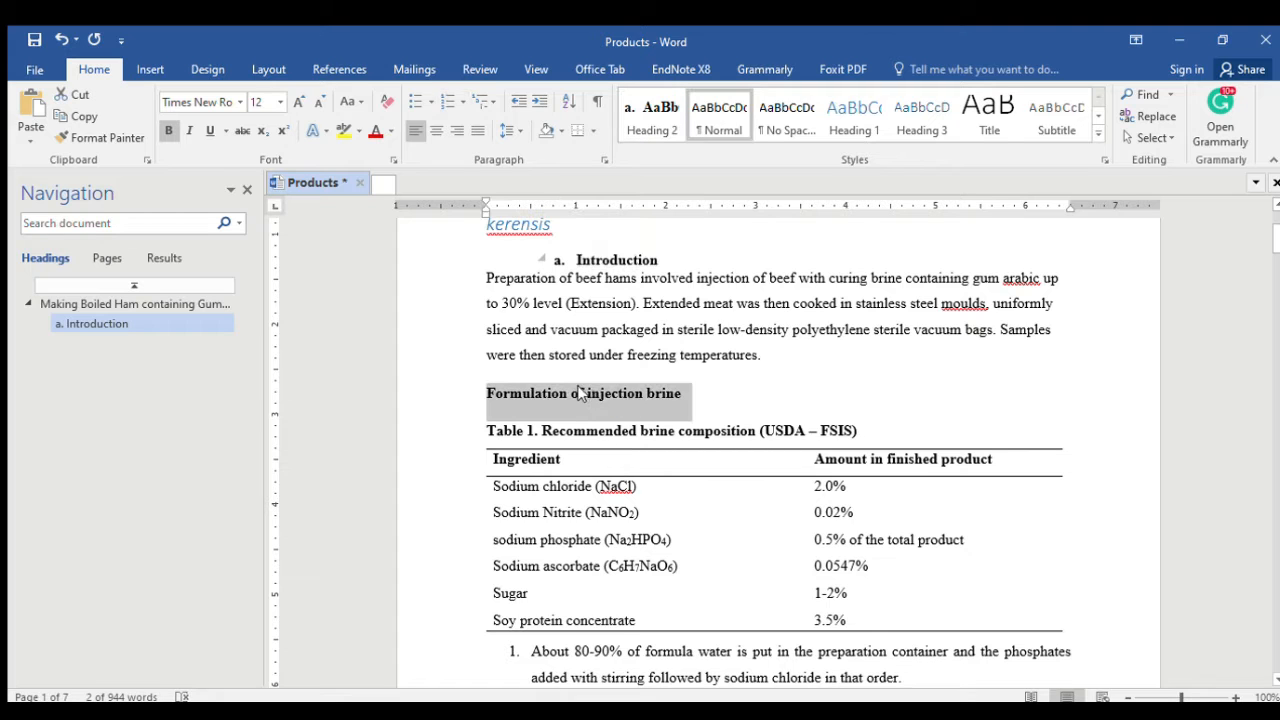
pyautogui.scroll(1, 650, 263)
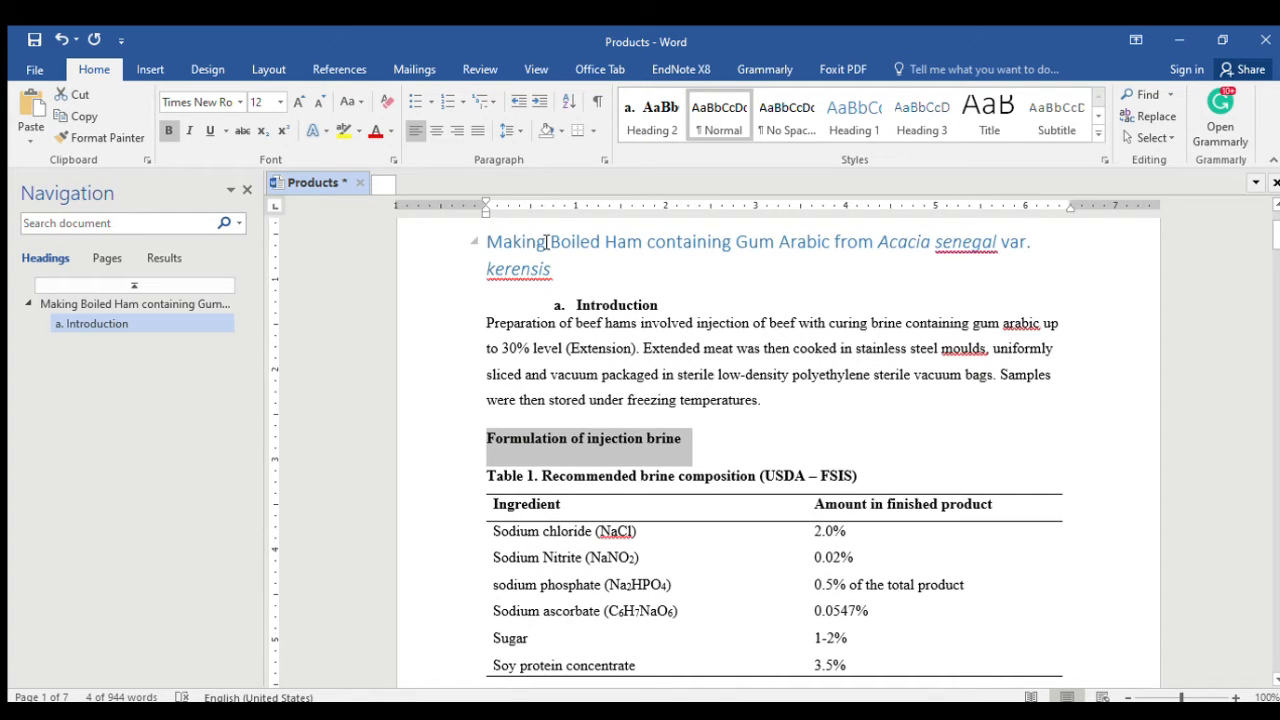
pyautogui.click(652, 112)
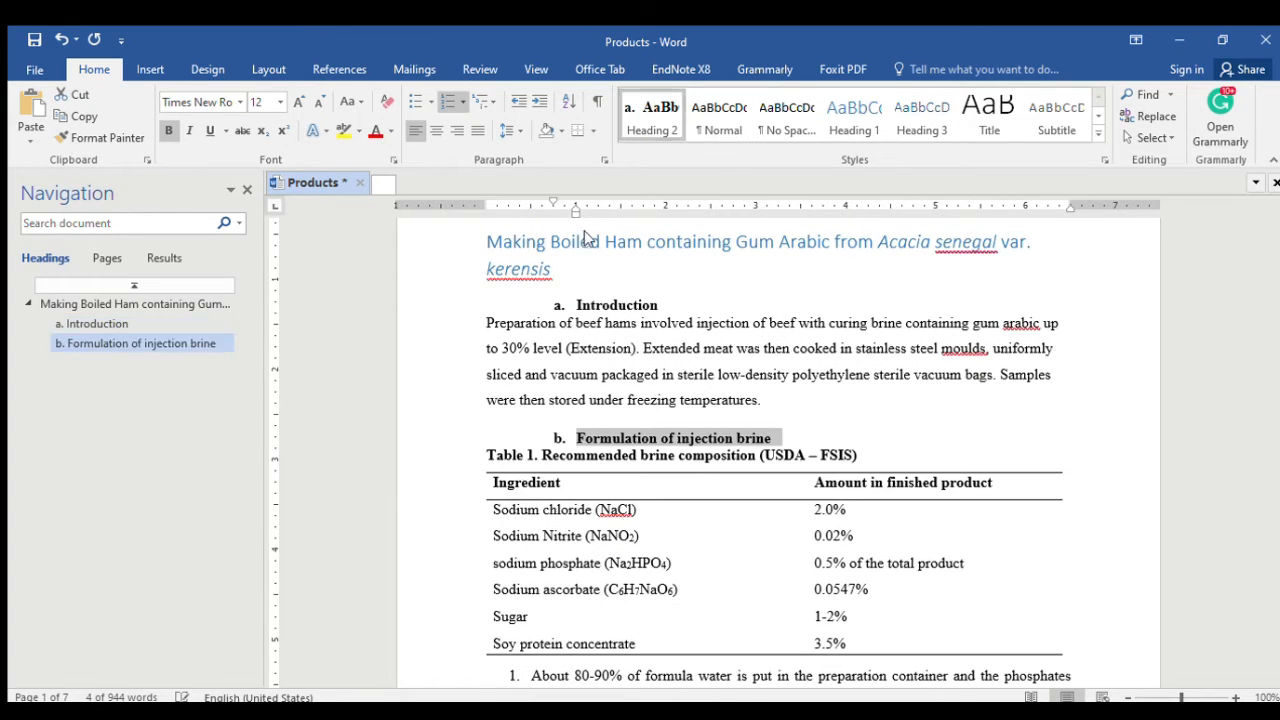
# Step: Apply the Heading 1 style to the "Beef Mushroom Sausages" title on page 2
pyautogui.scroll(-5, 652, 374)
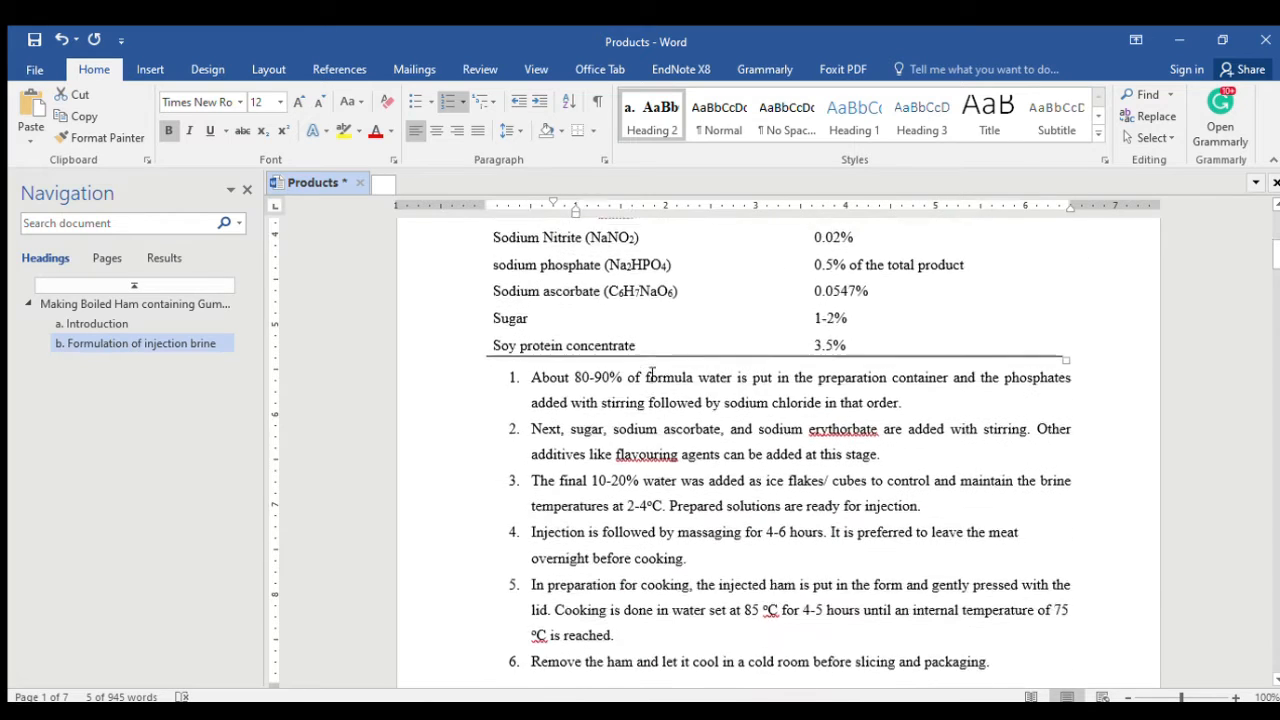
pyautogui.scroll(-10, 651, 374)
pyautogui.doubleClick(527, 391)
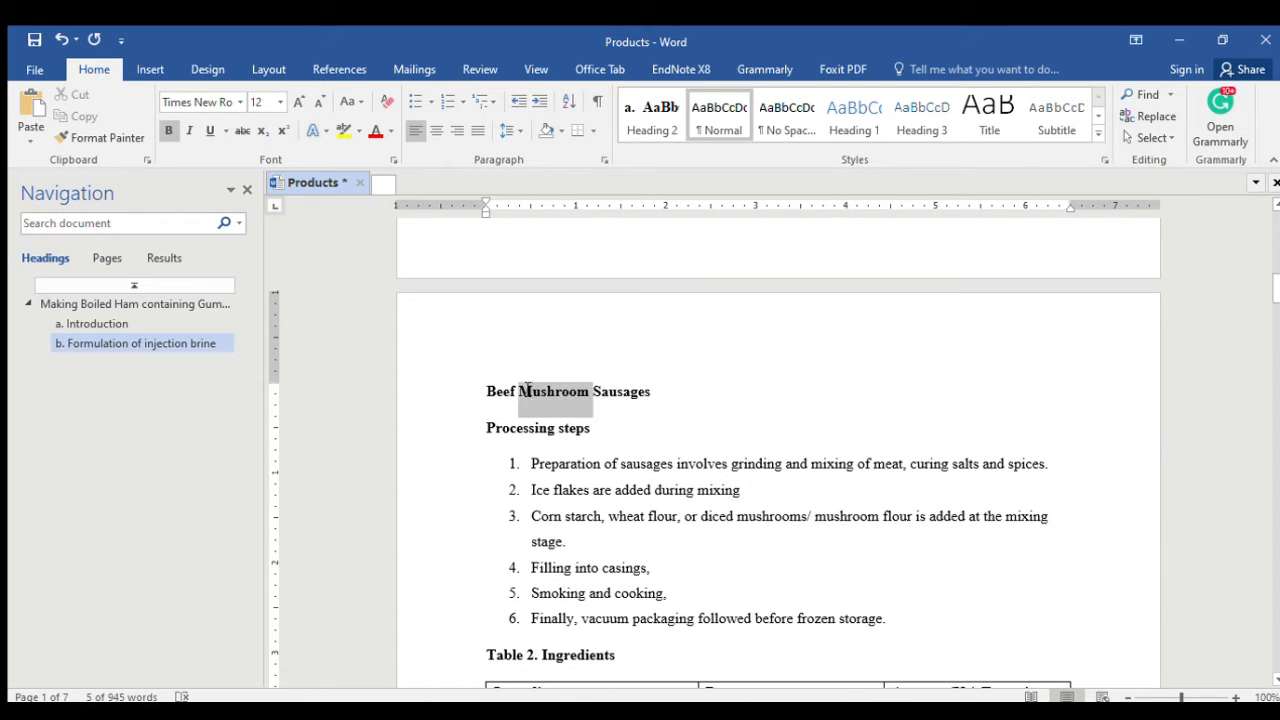
pyautogui.tripleClick(527, 391)
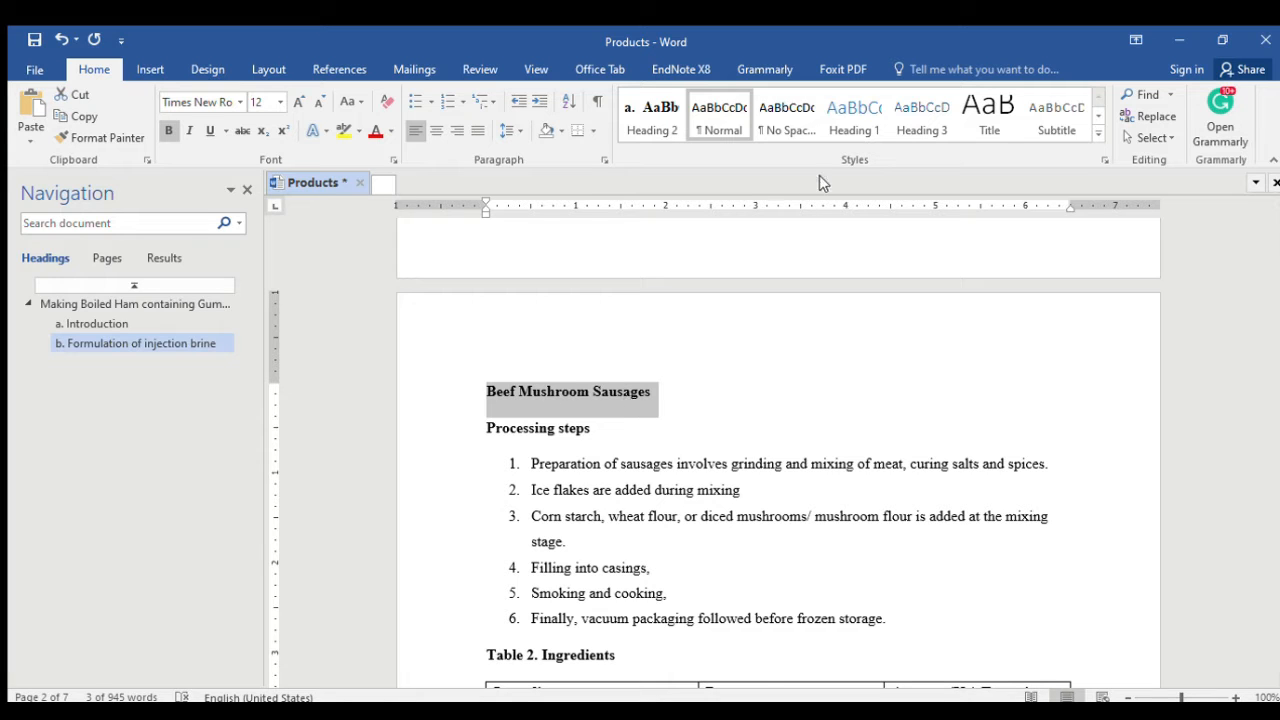
pyautogui.click(854, 115)
# Step: Apply the Heading 2 style to the "Processing steps" subtitle under Beef Mushroom Sausages
pyautogui.click(530, 402)
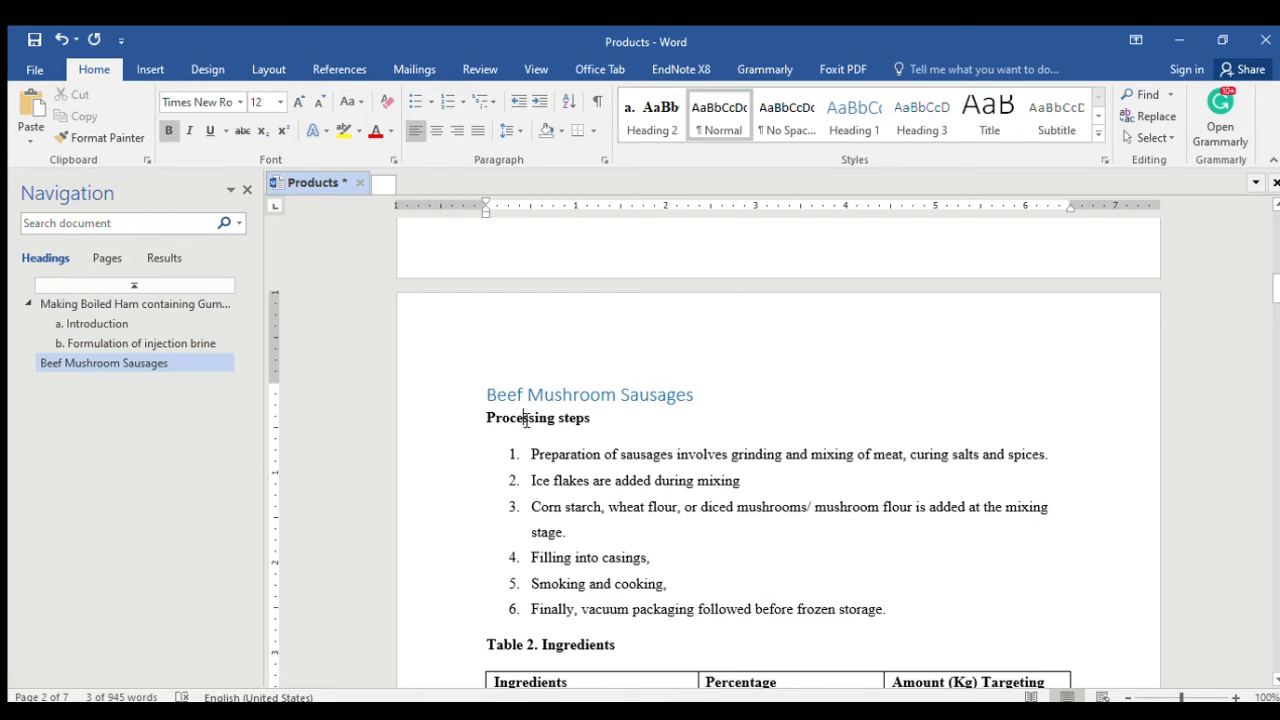
pyautogui.tripleClick(530, 418)
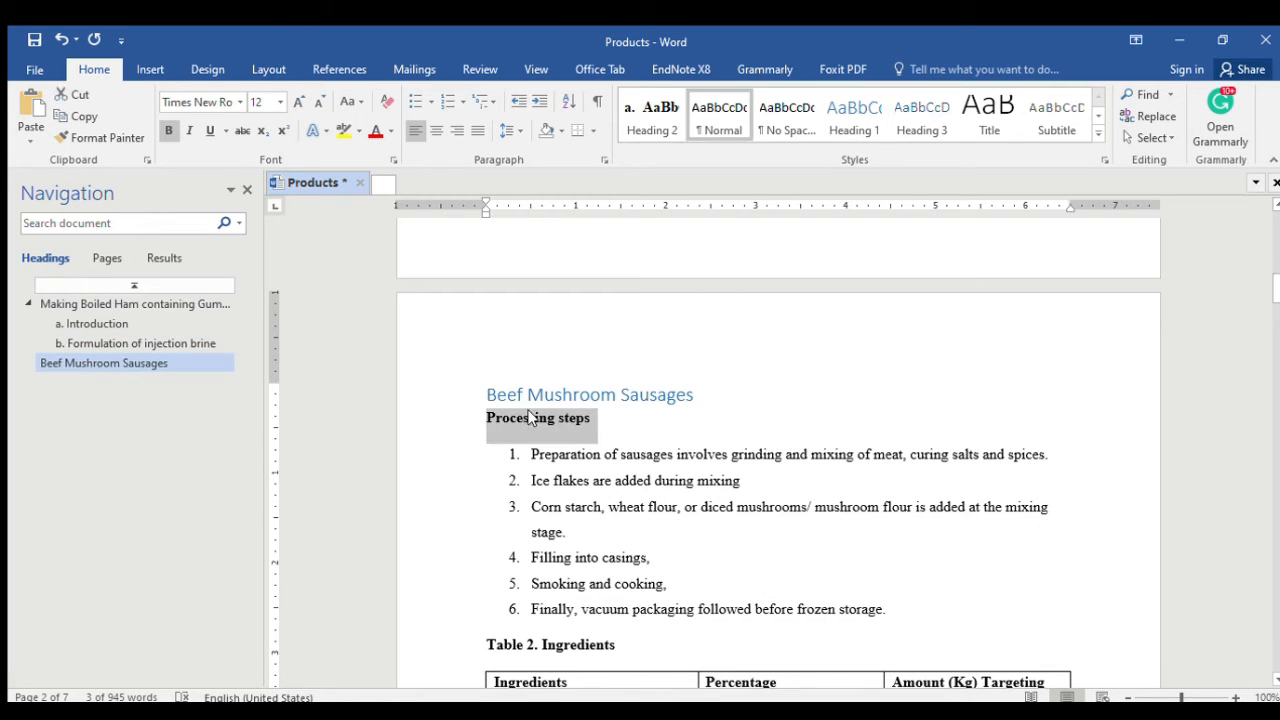
pyautogui.click(652, 115)
# Step: Apply Heading 1 to the "Making Yoghurt" title and Heading 2 to the "Procedure for making yoghurt" subtitle below it
pyautogui.scroll(-2, 520, 565)
pyautogui.scroll(-12, 520, 565)
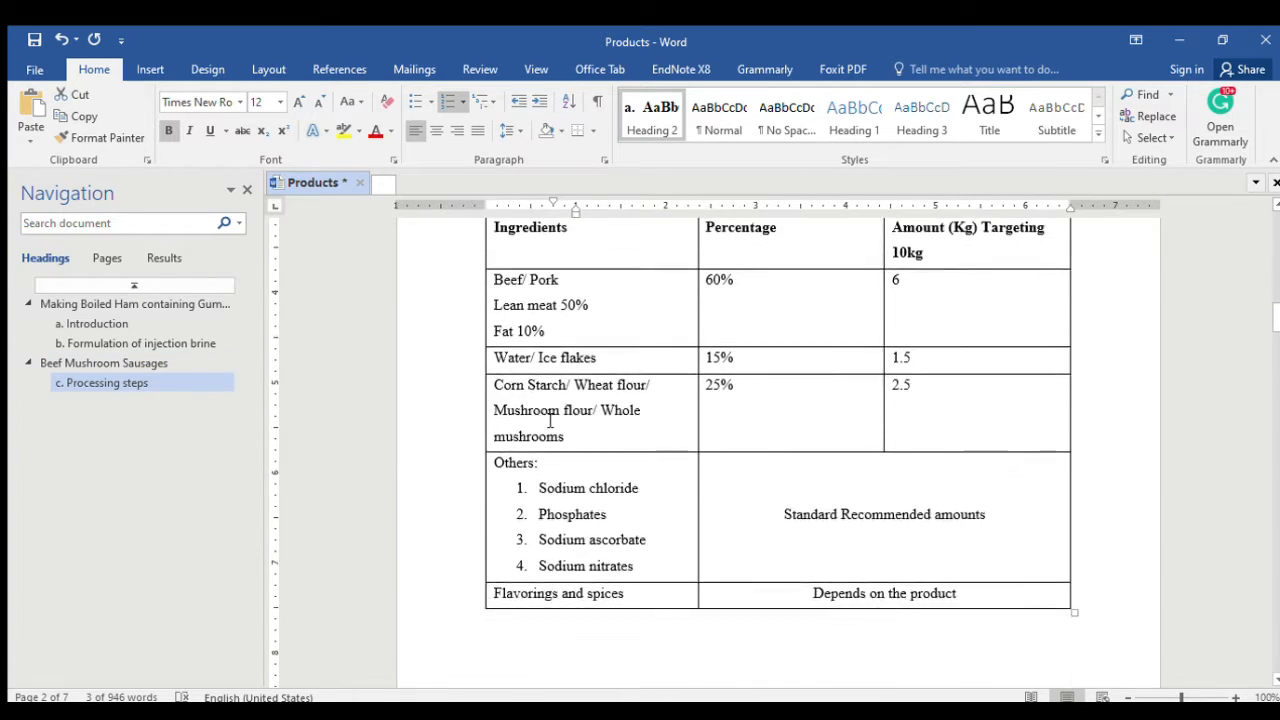
pyautogui.moveTo(736, 360); pyautogui.dragTo(850, 362)
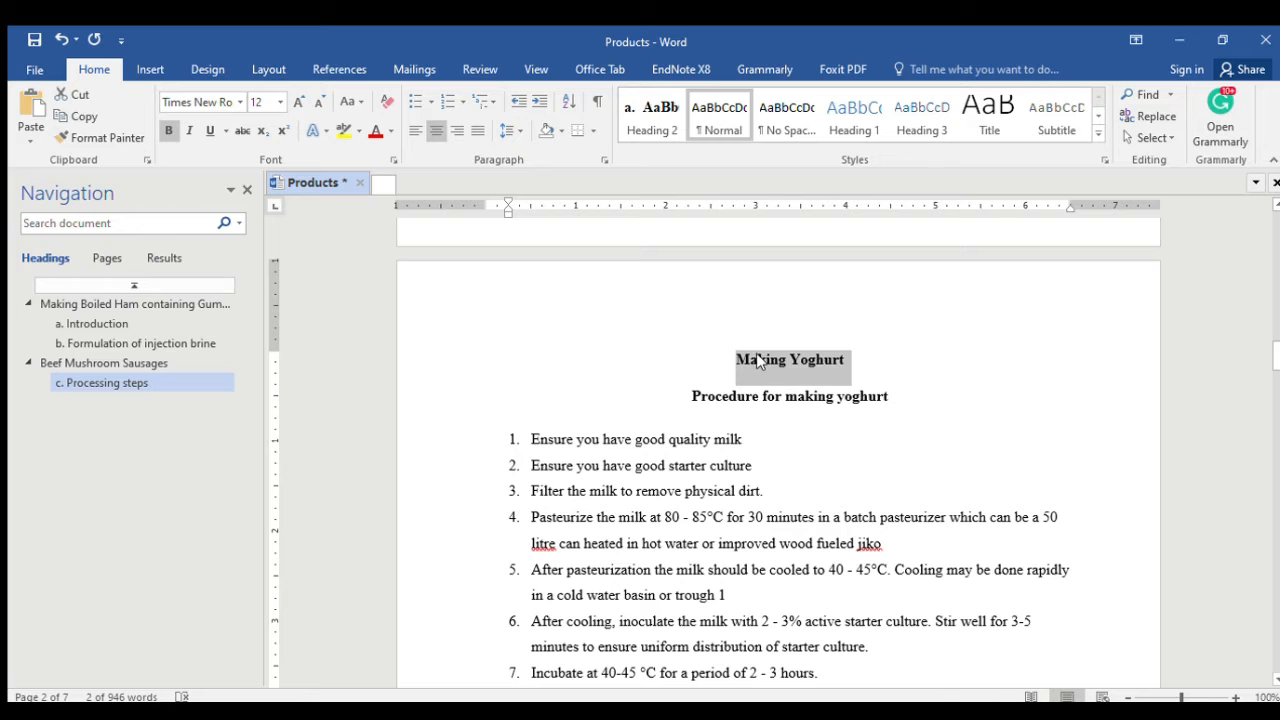
pyautogui.click(855, 112)
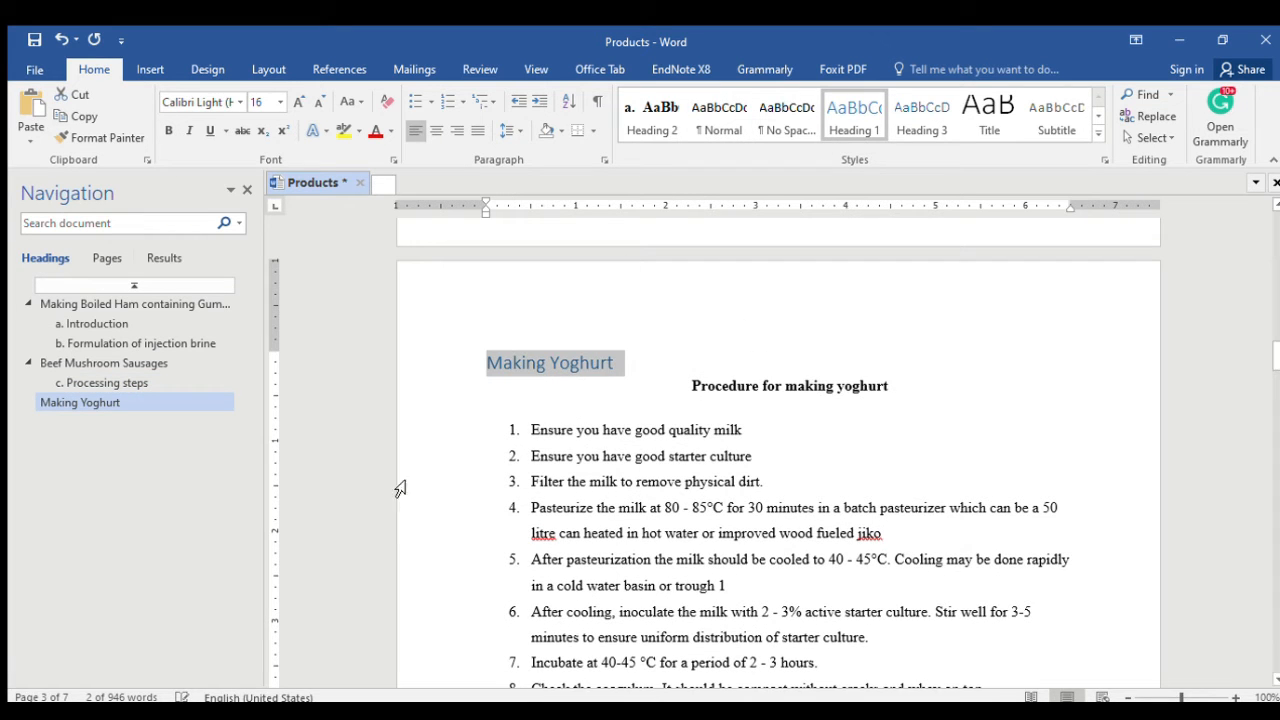
pyautogui.tripleClick(812, 386)
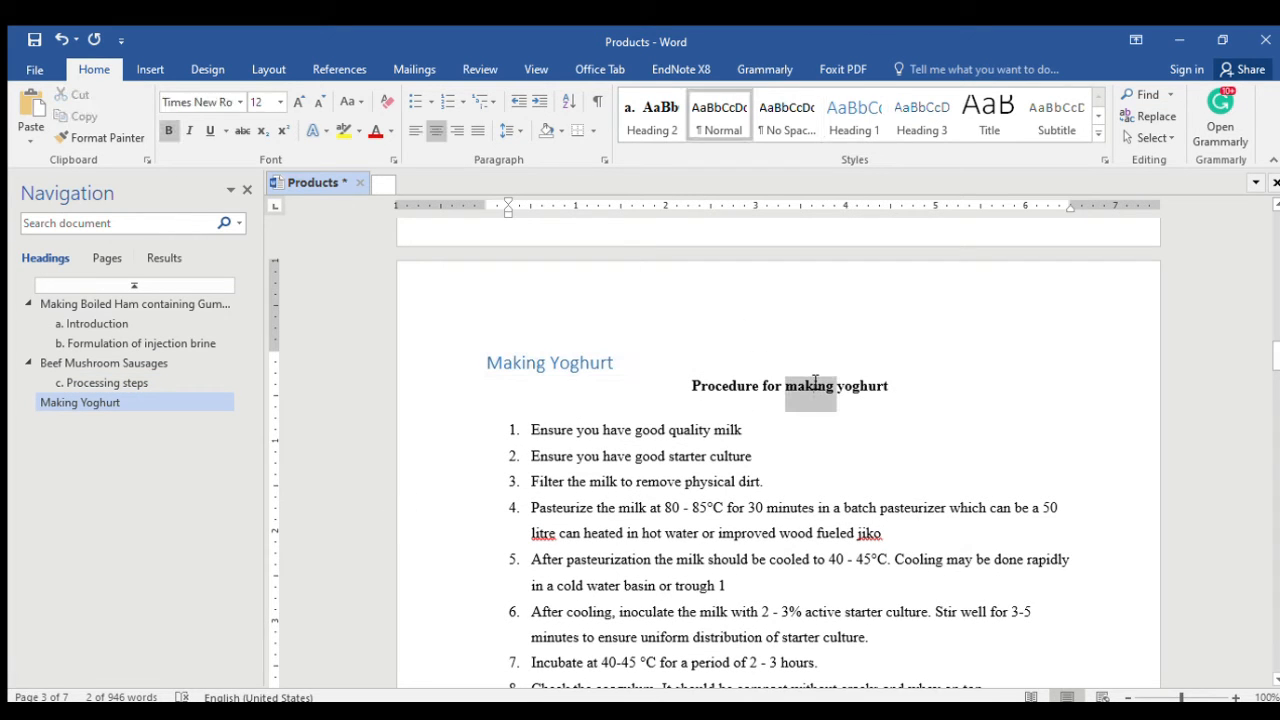
pyautogui.click(655, 115)
# Step: Apply the Heading 1 style to the "Making Mala" title on page 5
pyautogui.scroll(-3, 515, 480)
pyautogui.scroll(-15, 515, 480)
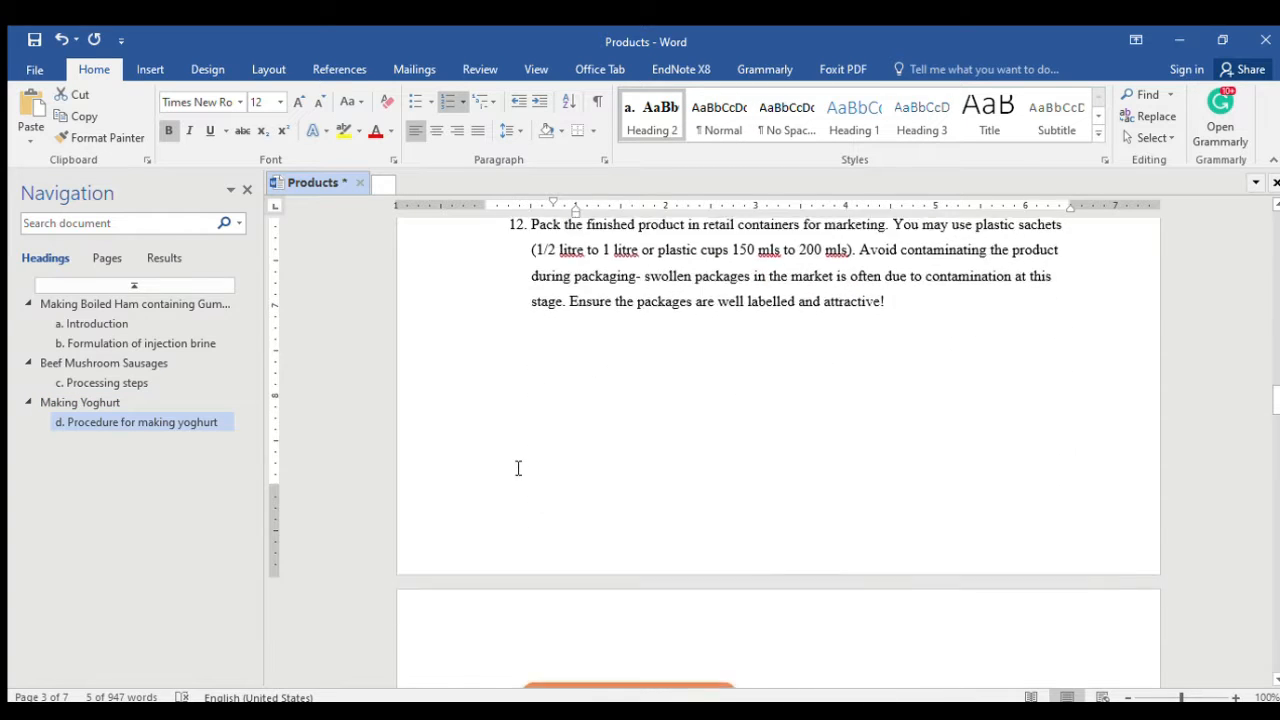
pyautogui.scroll(-6, 530, 449)
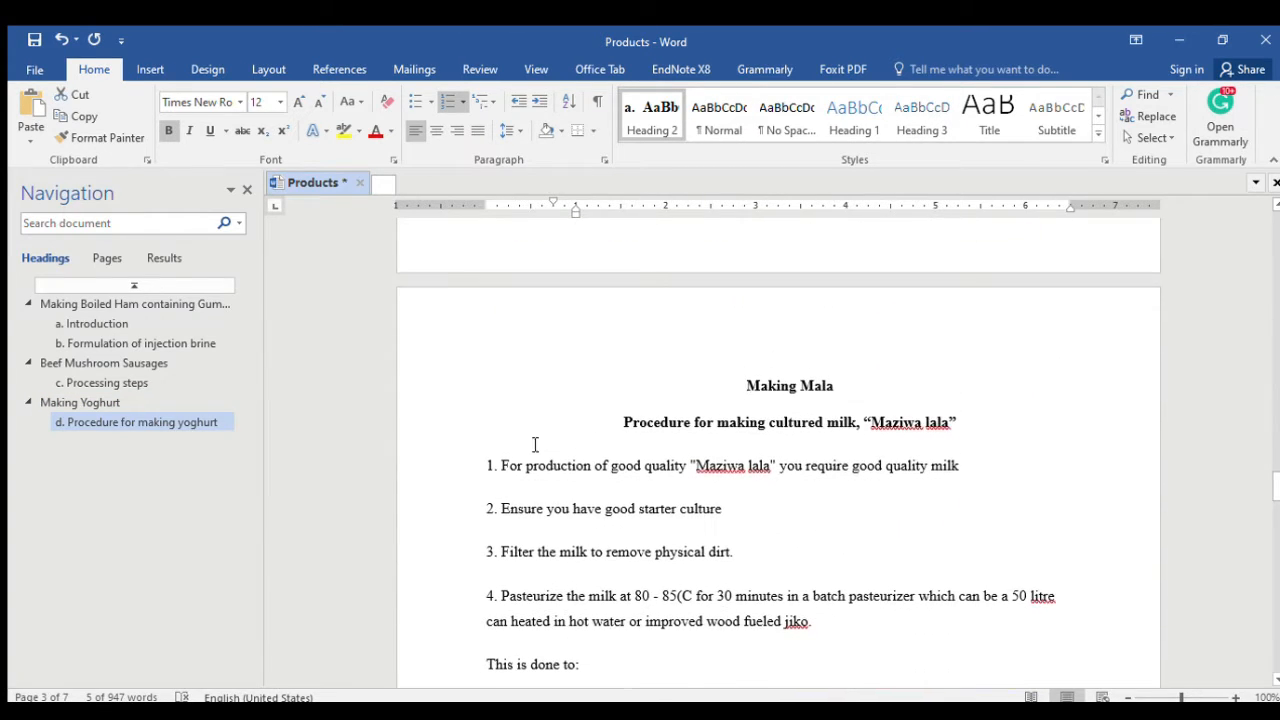
pyautogui.moveTo(818, 387)
pyautogui.mouseDown()
pyautogui.moveTo(760, 387)
pyautogui.moveTo(836, 387)
pyautogui.mouseUp()
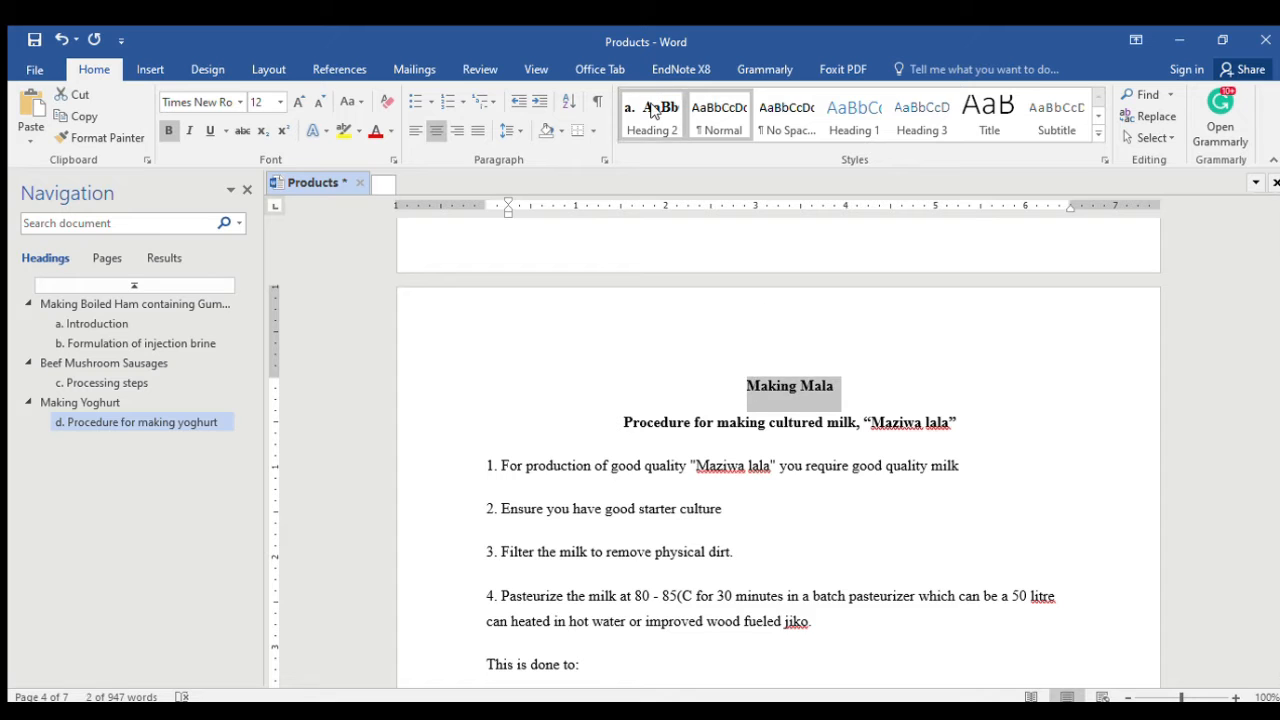
pyautogui.click(854, 115)
# Step: Apply the Heading 2 style to the subtitle "Procedure for making cultured milk, "Maziwa lala"" under Making Mala
pyautogui.doubleClick(697, 416)
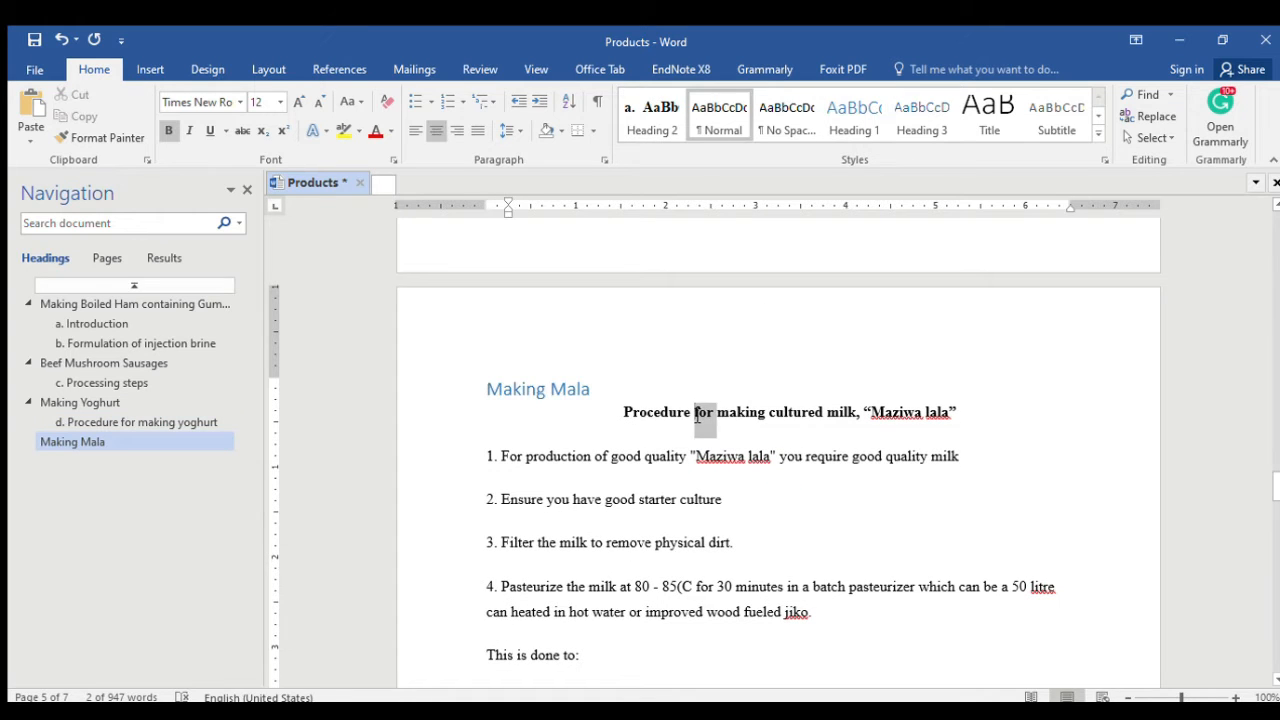
pyautogui.tripleClick(691, 414)
pyautogui.doubleClick(695, 412)
pyautogui.doubleClick(676, 412)
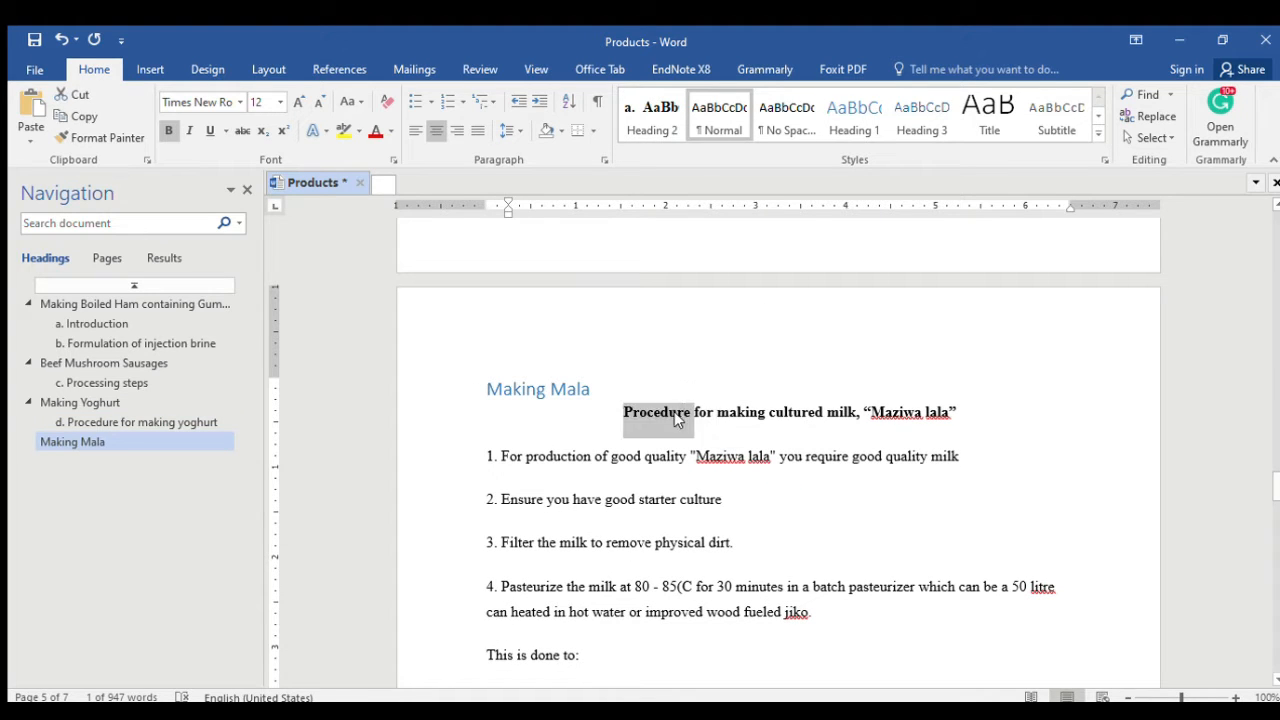
pyautogui.tripleClick(661, 416)
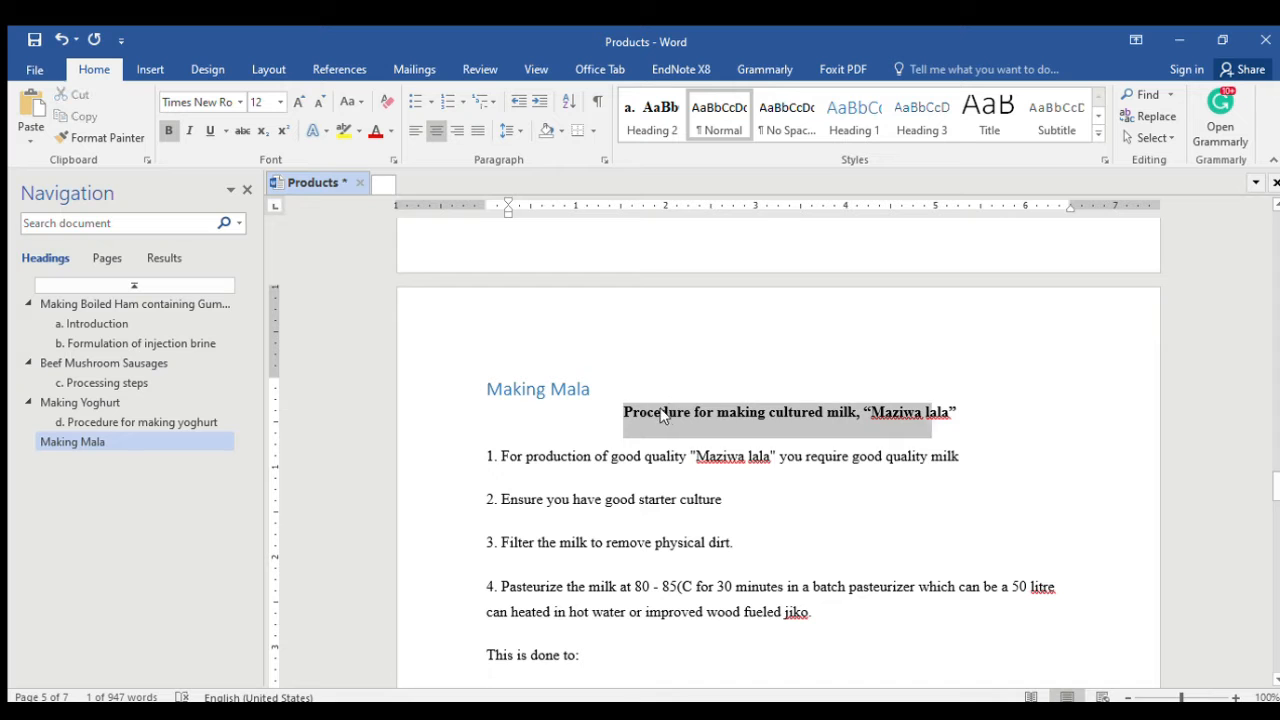
pyautogui.click(646, 100)
# Step: Apply Heading 1 to the "Mozzarella cheese (Cow or Goat Milk)" title and Heading 2 to the "Preparation of Mozzarella cheese" subtitle
pyautogui.scroll(-3, 615, 457)
pyautogui.scroll(-15, 615, 457)
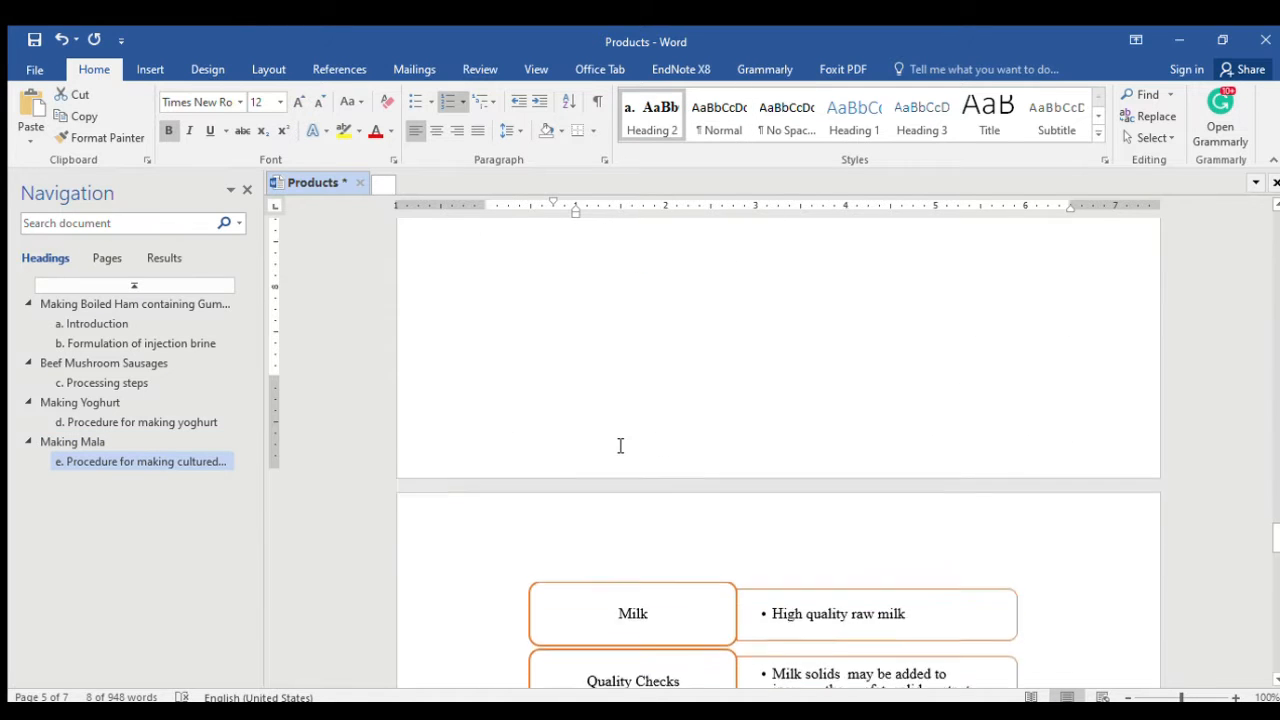
pyautogui.scroll(-10, 621, 444)
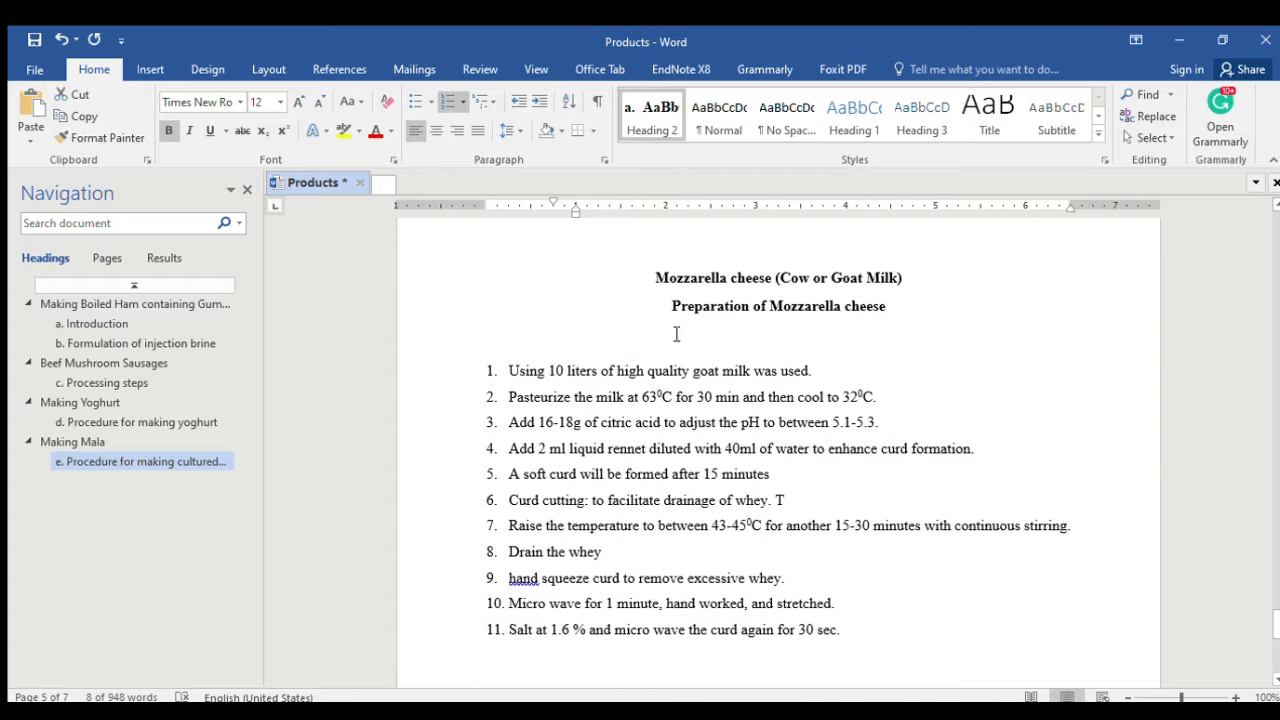
pyautogui.click(697, 282)
pyautogui.tripleClick(697, 282)
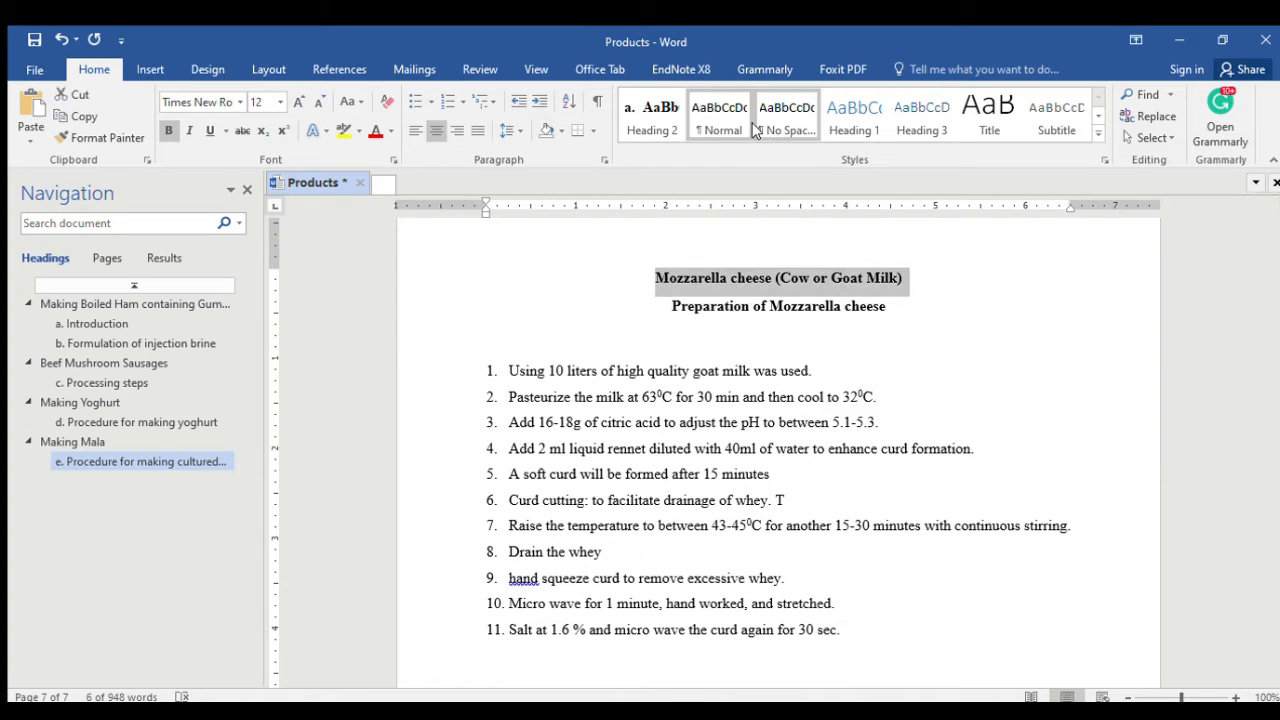
pyautogui.click(854, 115)
pyautogui.moveTo(672, 304); pyautogui.dragTo(886, 304)
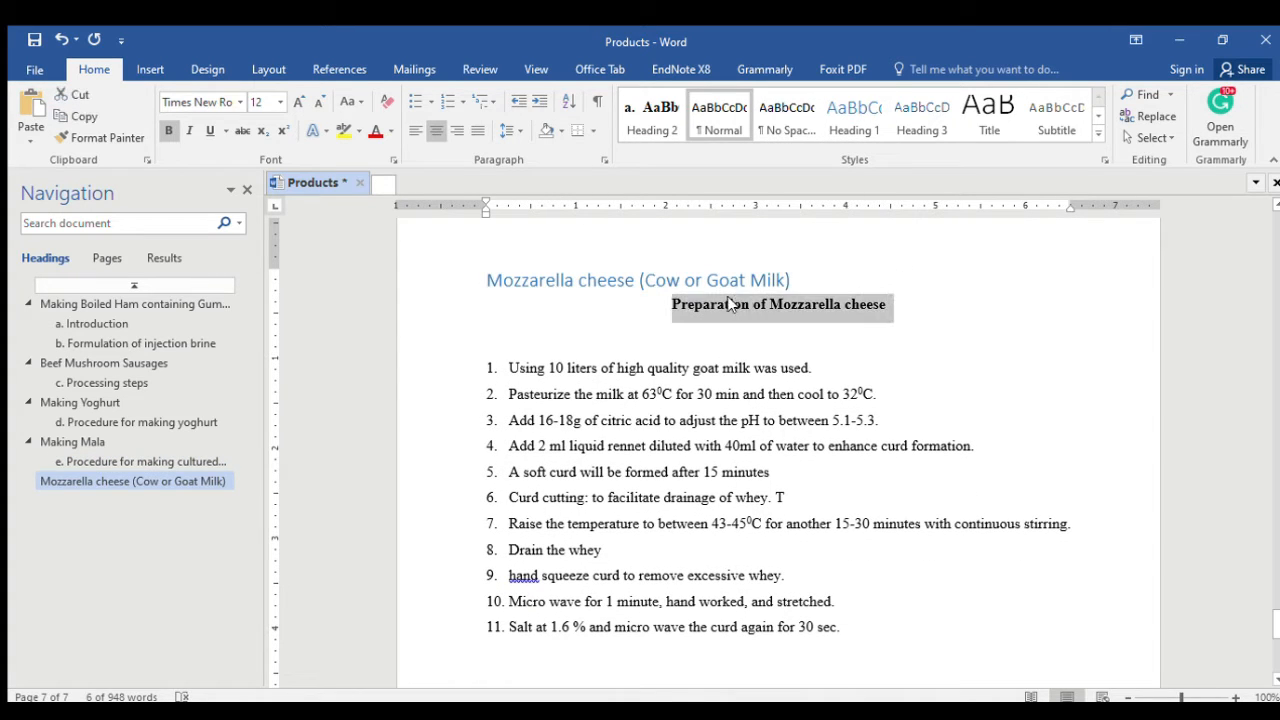
pyautogui.click(652, 115)
# Step: Insert two blank lines above the "PRODUCTS PROCESSING" title on page 1
pyautogui.scroll(-2, 655, 432)
pyautogui.scroll(-5, 655, 432)
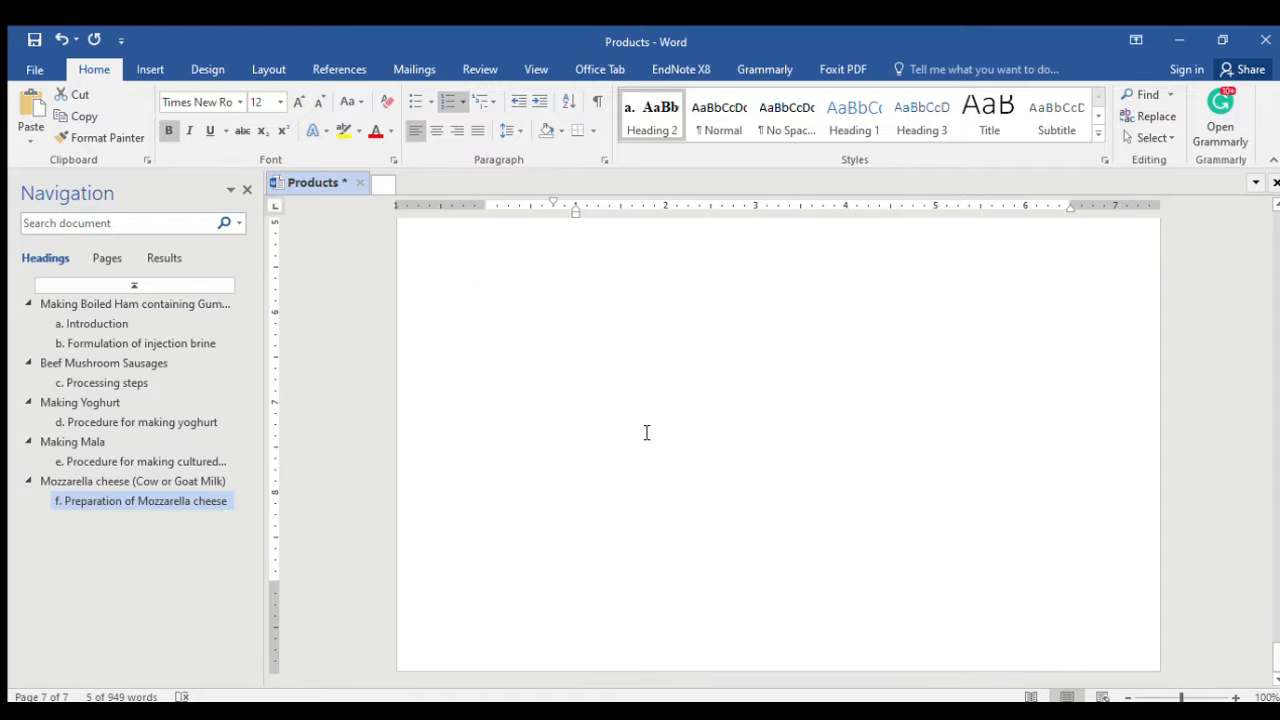
pyautogui.moveTo(1276, 604); pyautogui.dragTo(1277, 120)
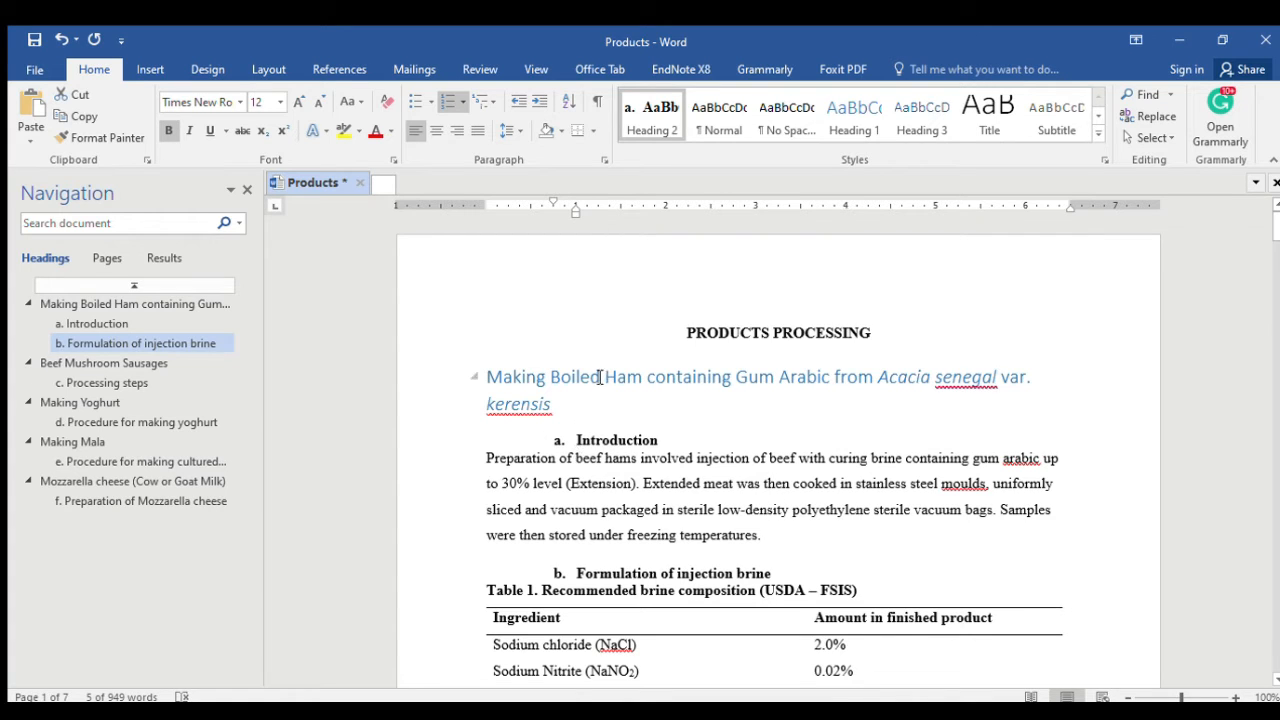
pyautogui.click(676, 339)
pyautogui.press('Return')
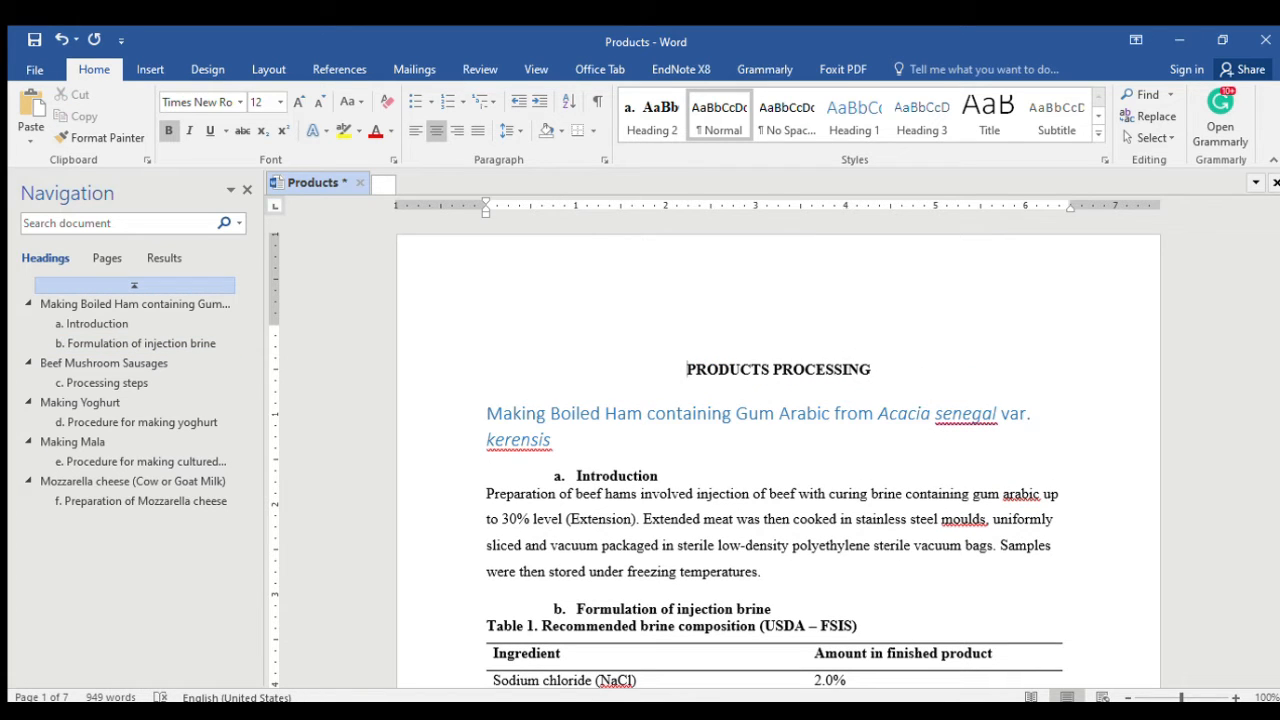
pyautogui.click(677, 327)
pyautogui.press('Return')
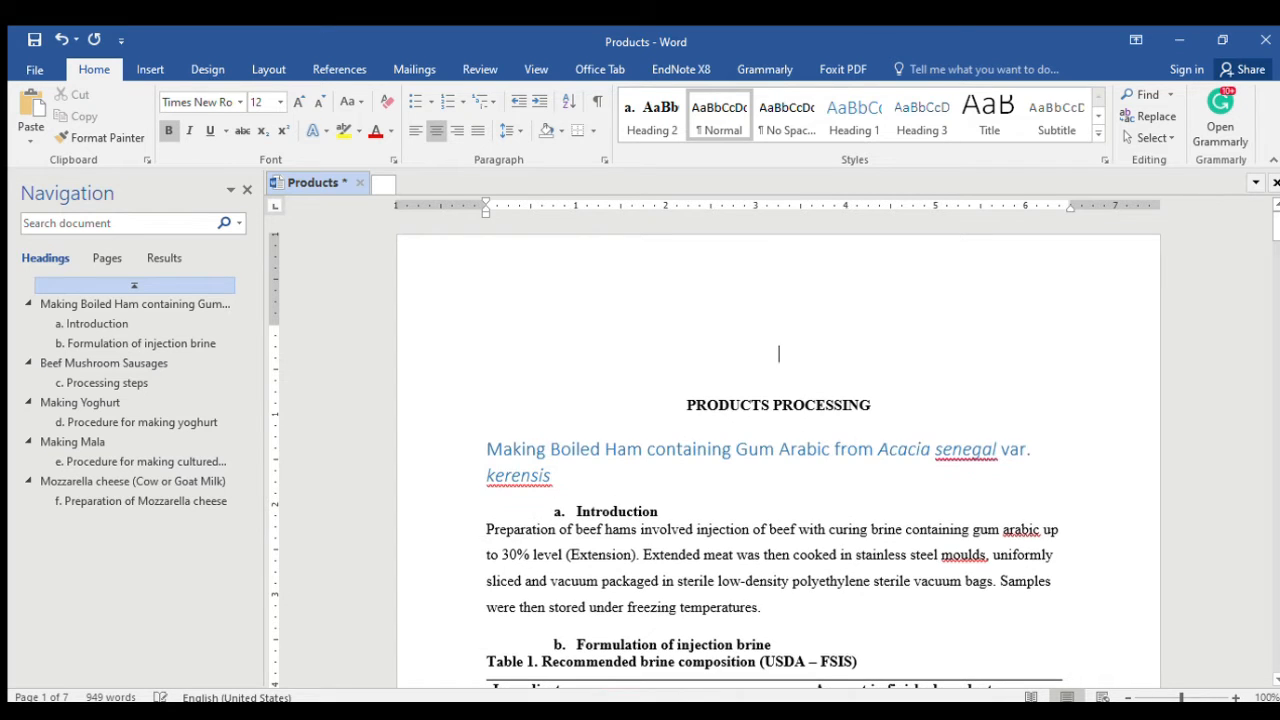
# Step: Enter the title "TABLE OF CONTENTS" on the first blank line above "PRODUCTS PROCESSING"
pyautogui.click(677, 338)
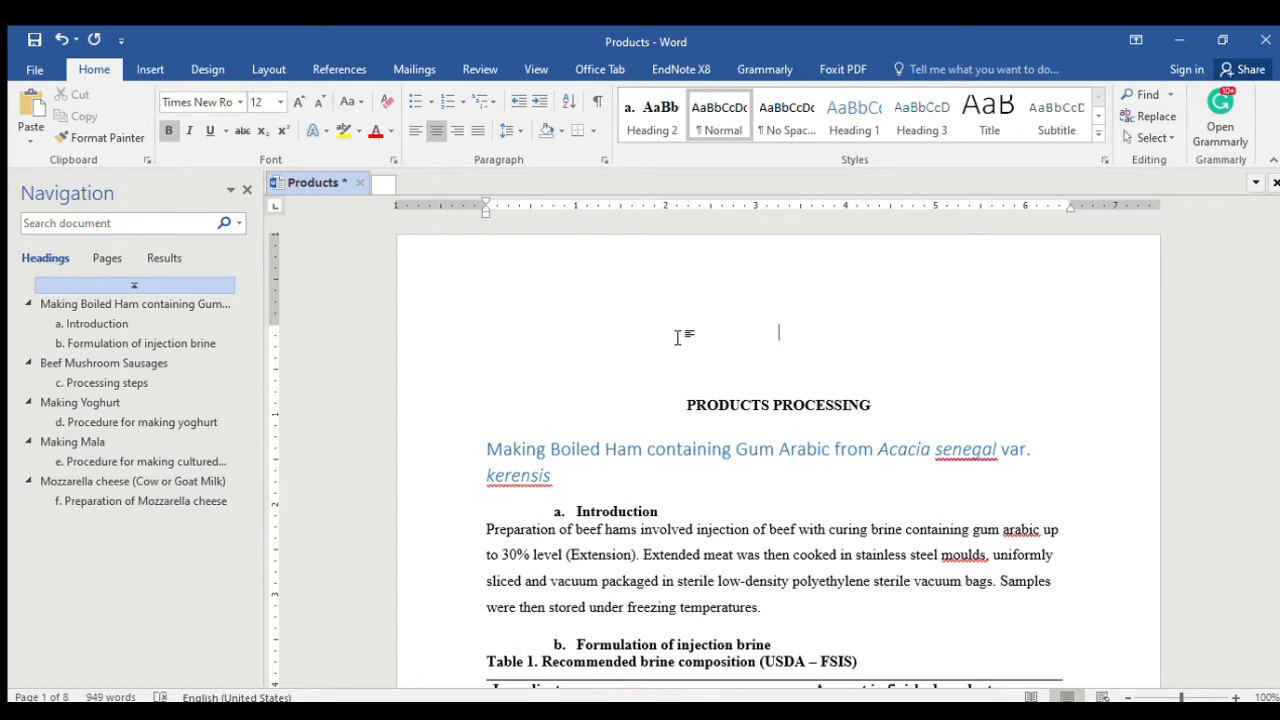
pyautogui.write('P')
pyautogui.press('BackSpace')
pyautogui.write('TABLE OF')
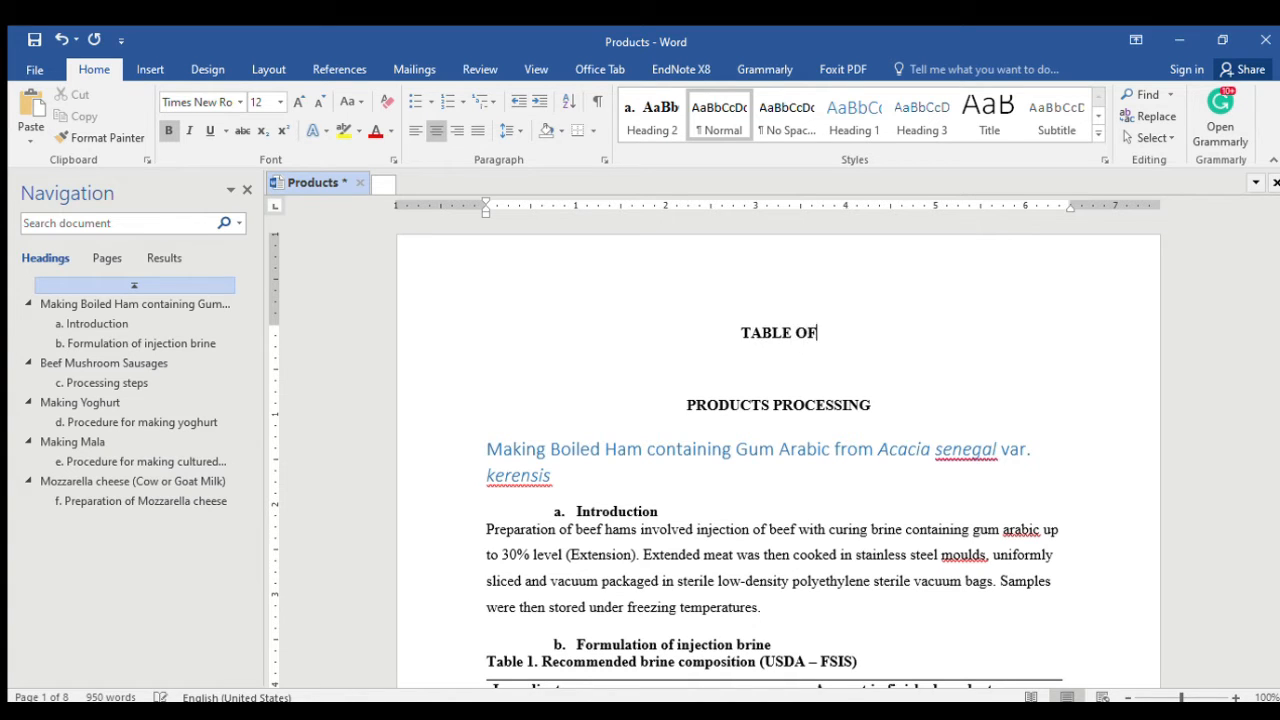
pyautogui.write(' CONTENTS')
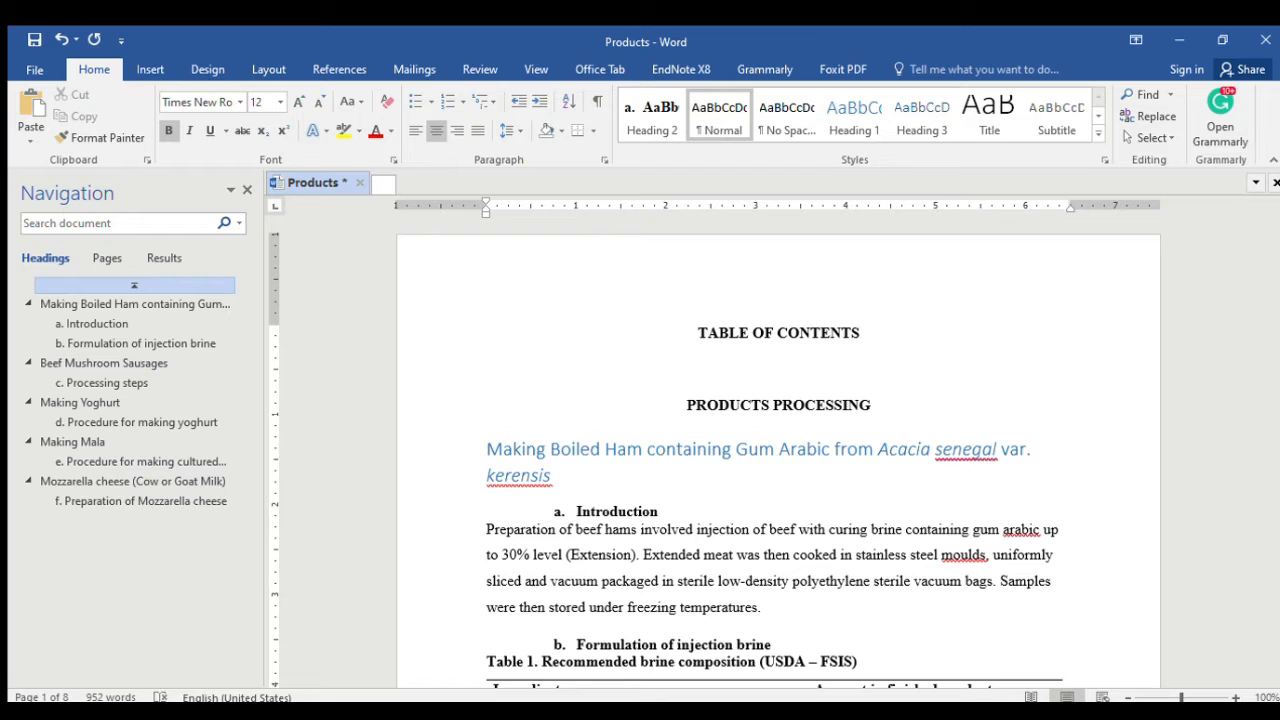
# Step: Insert an automatic table of contents headed "Table of Contents" on a new left-aligned line below the "TABLE OF CONTENTS" title
pyautogui.press('Return')
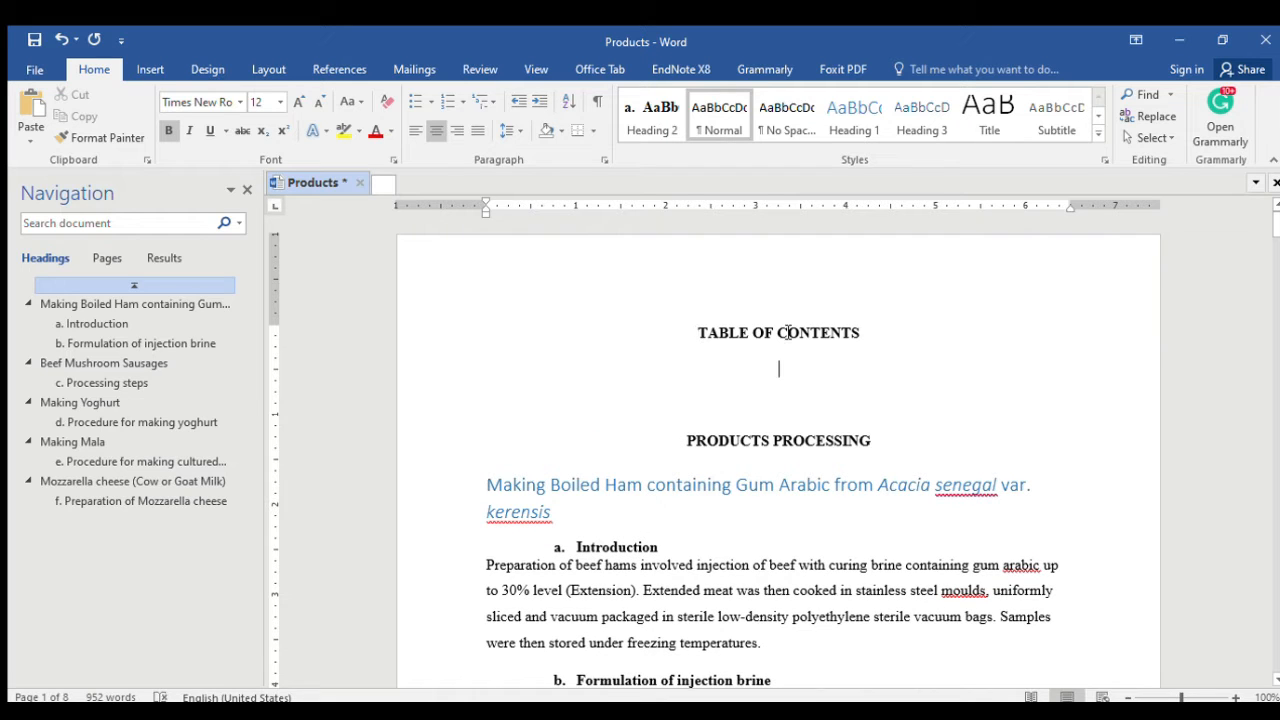
pyautogui.hotkey('ctrl', 'l')
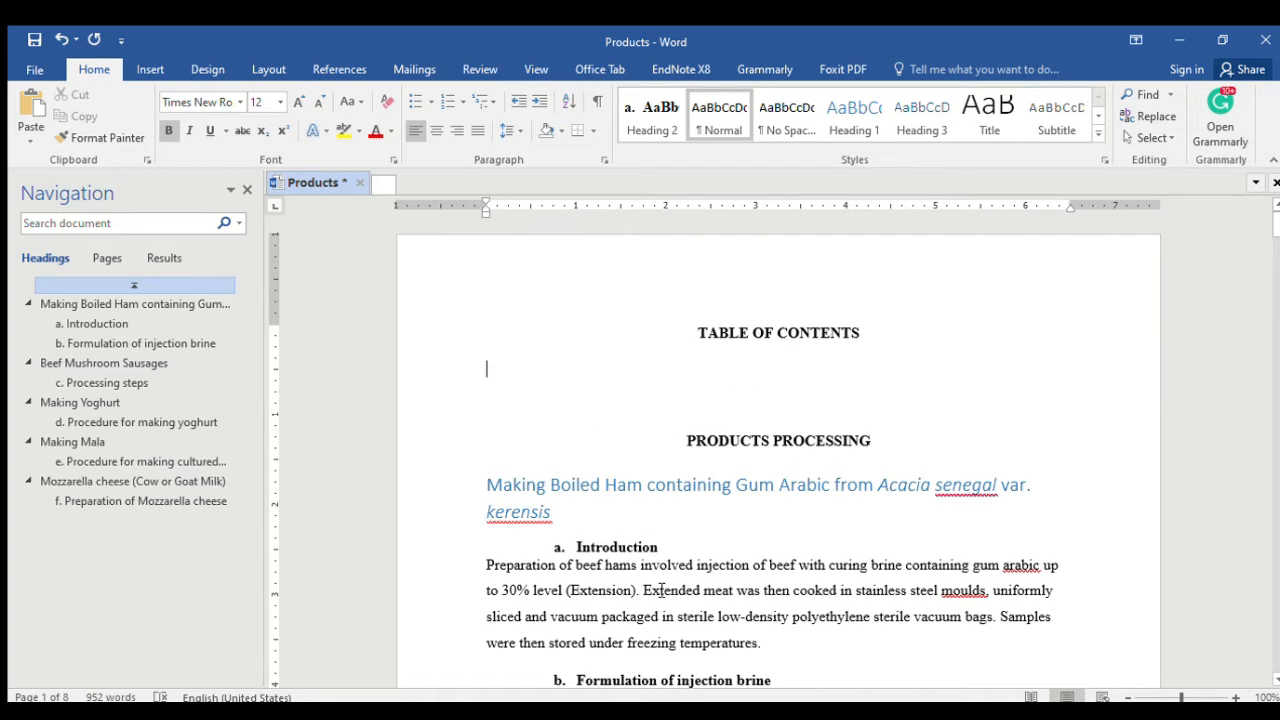
pyautogui.click(337, 66)
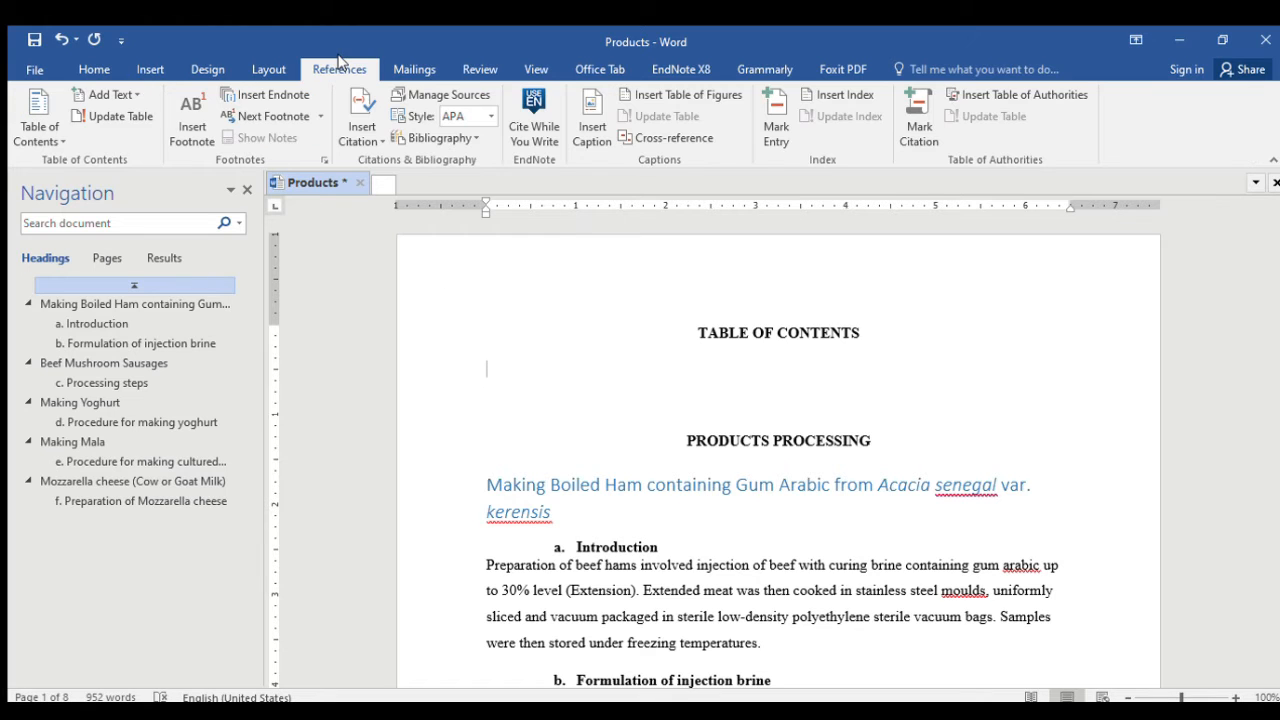
pyautogui.click(56, 142)
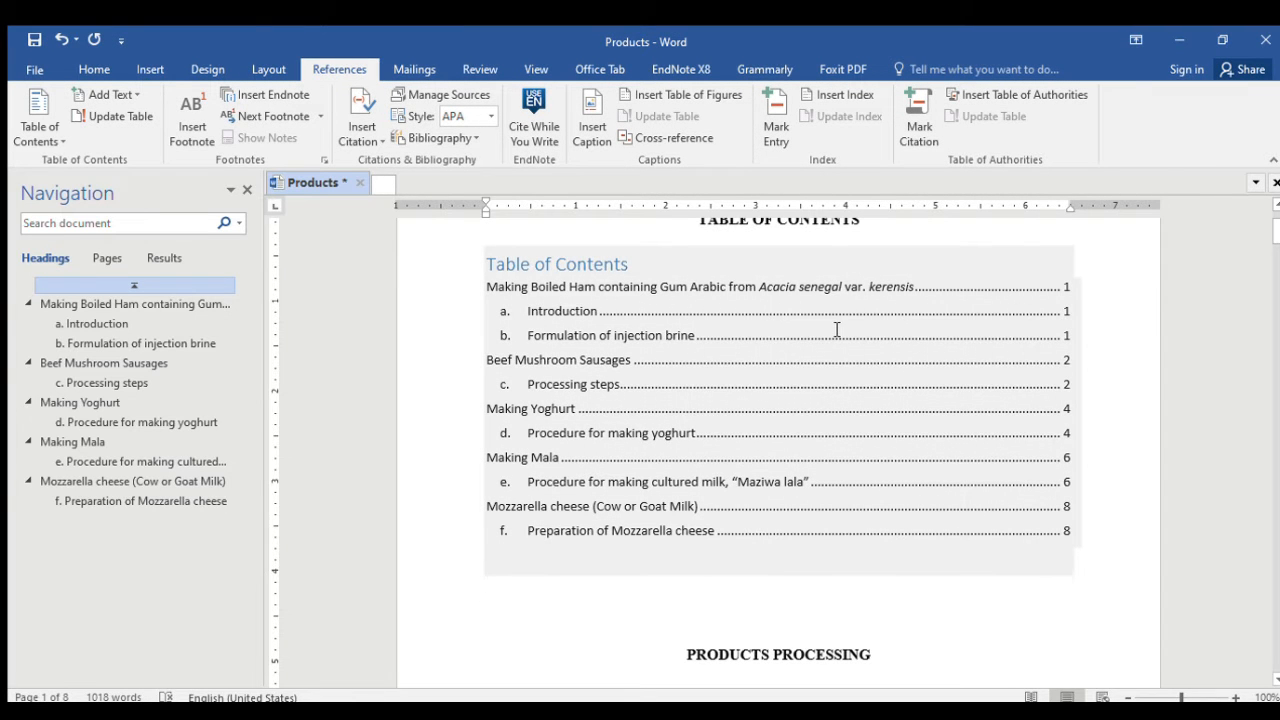
# Step: Update the automatic table of contents on page 1
pyautogui.click(577, 385)
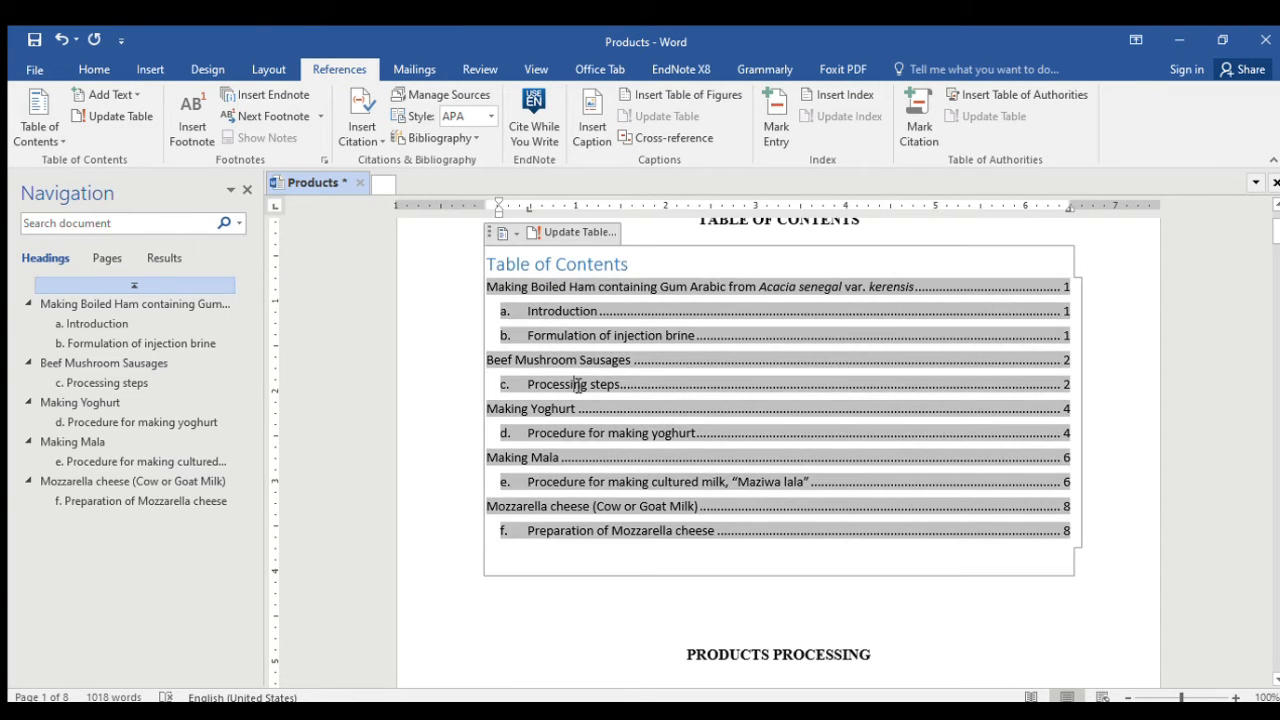
pyautogui.click(555, 231)
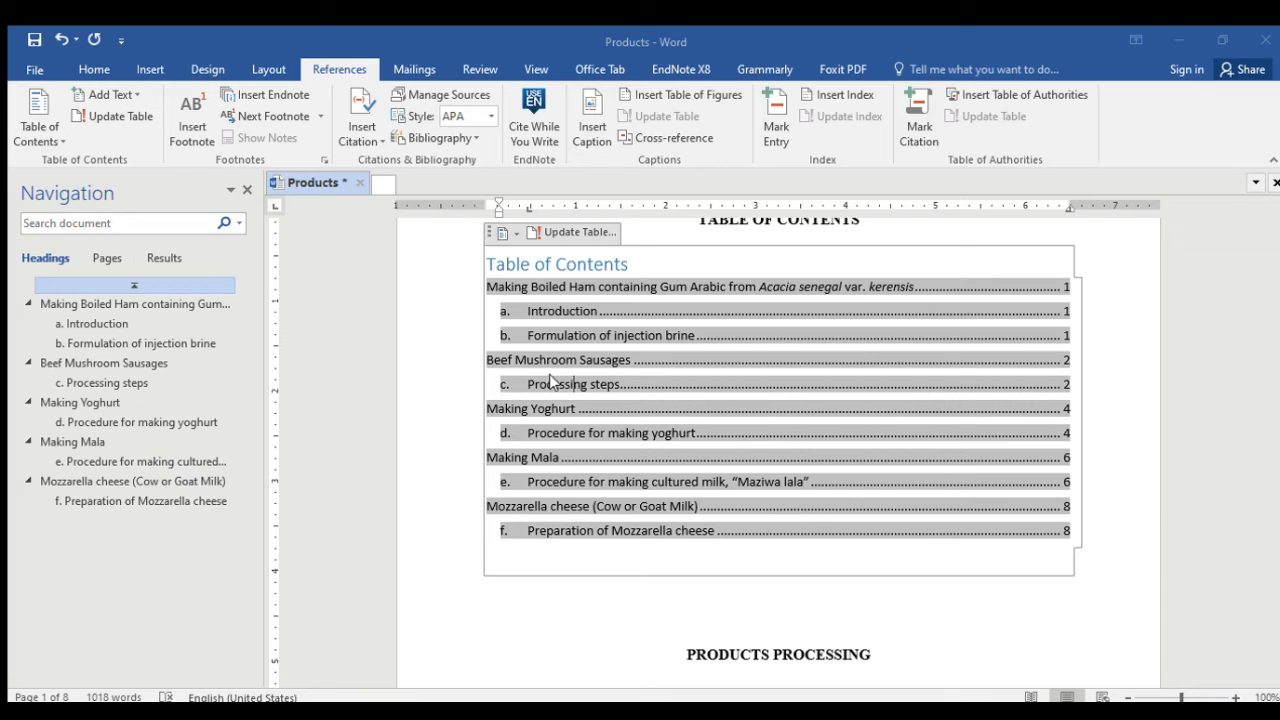
pyautogui.click(763, 551)
pyautogui.hotkey('ctrl', 's')
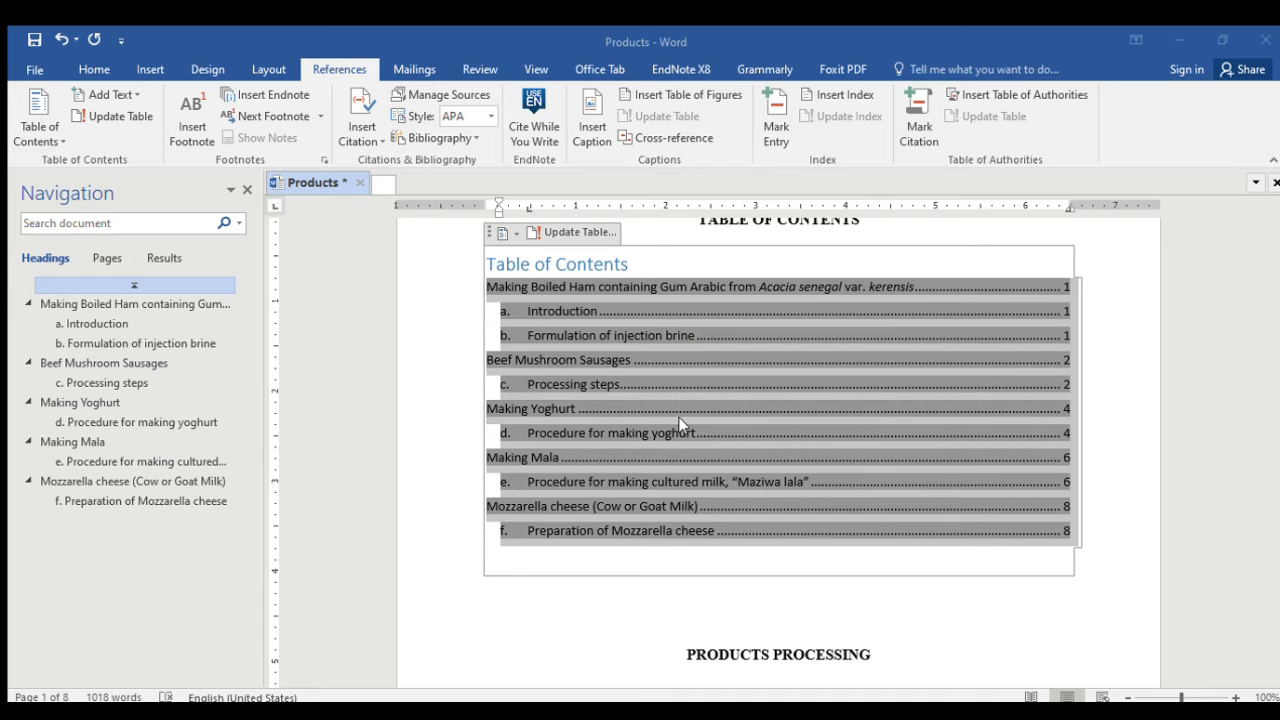
pyautogui.click(680, 426)
# Step: Compare the table of contents entries on page 1 with the headings in the text below
pyautogui.scroll(-4, 771, 377)
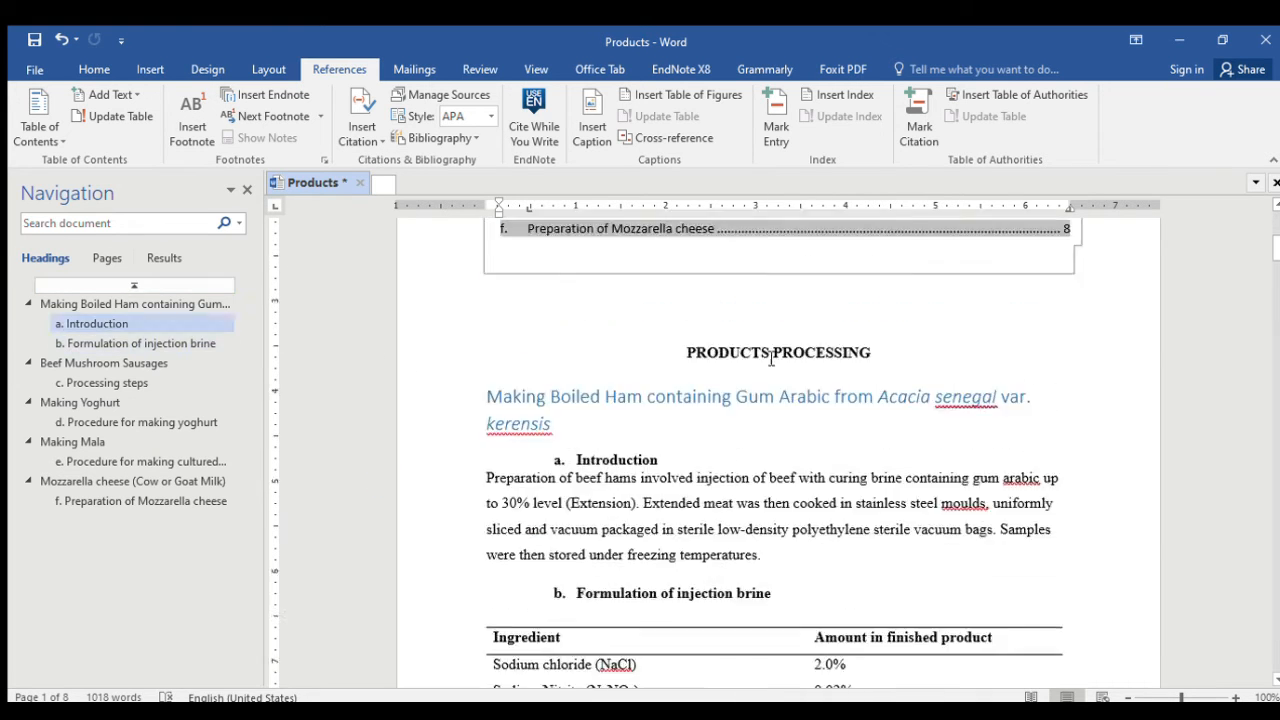
pyautogui.scroll(4, 760, 340)
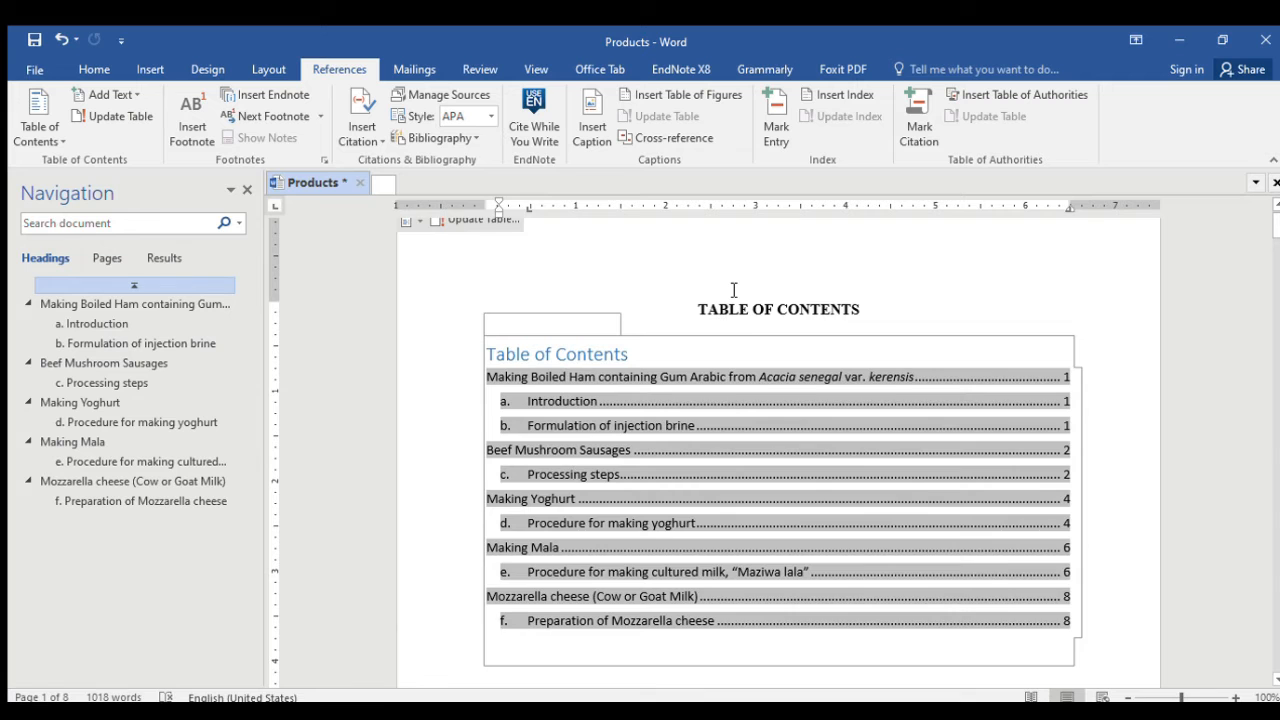
pyautogui.click(730, 300)
pyautogui.scroll(-4, 731, 296)
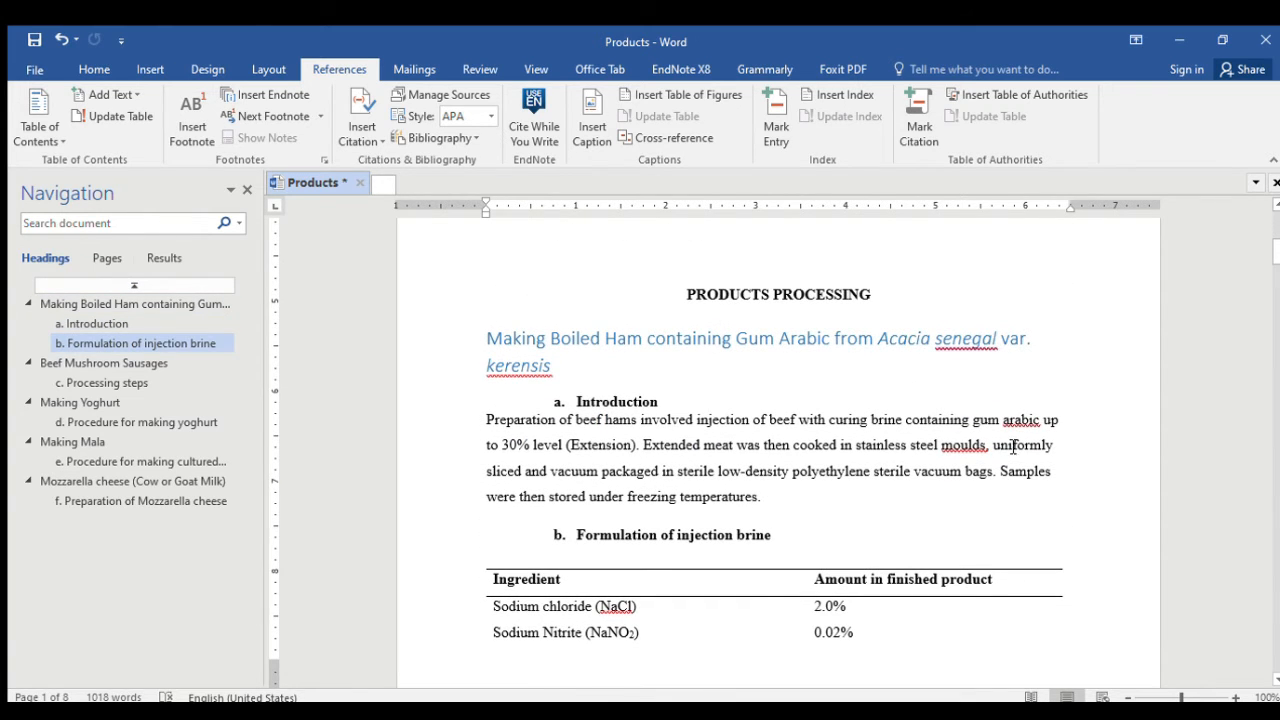
pyautogui.scroll(3, 880, 320)
pyautogui.scroll(3, 865, 318)
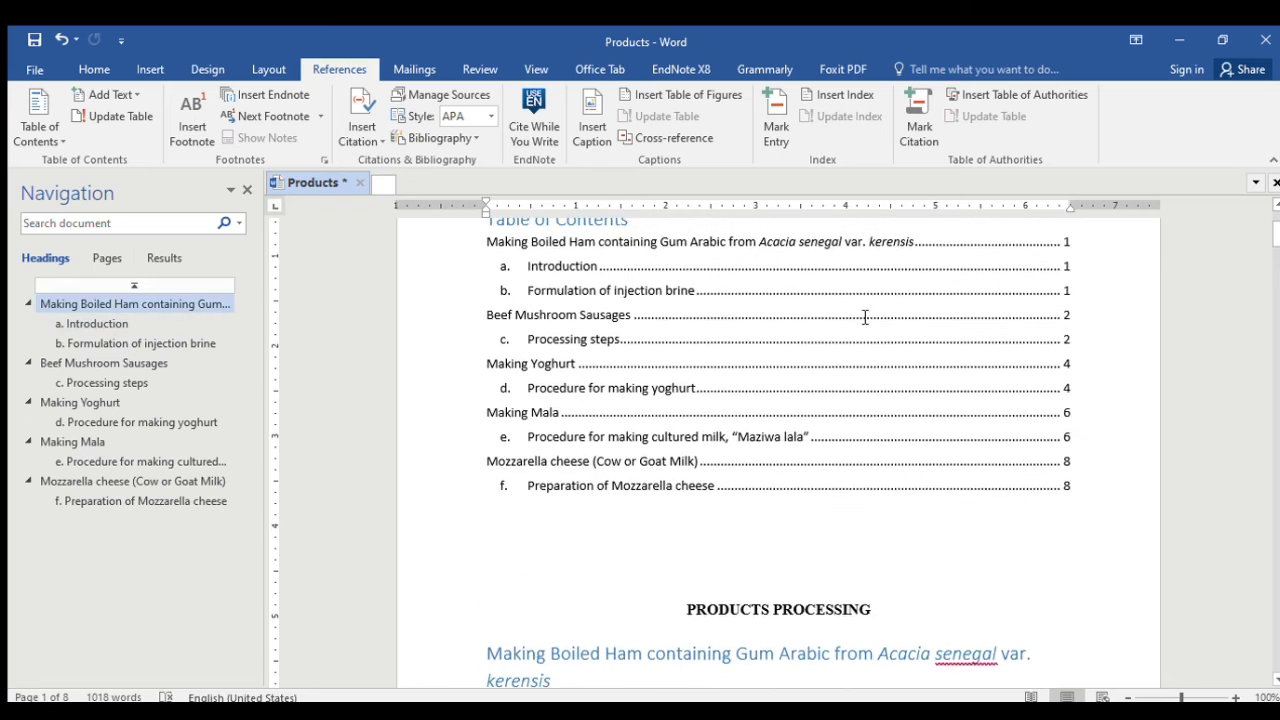
pyautogui.click(940, 312)
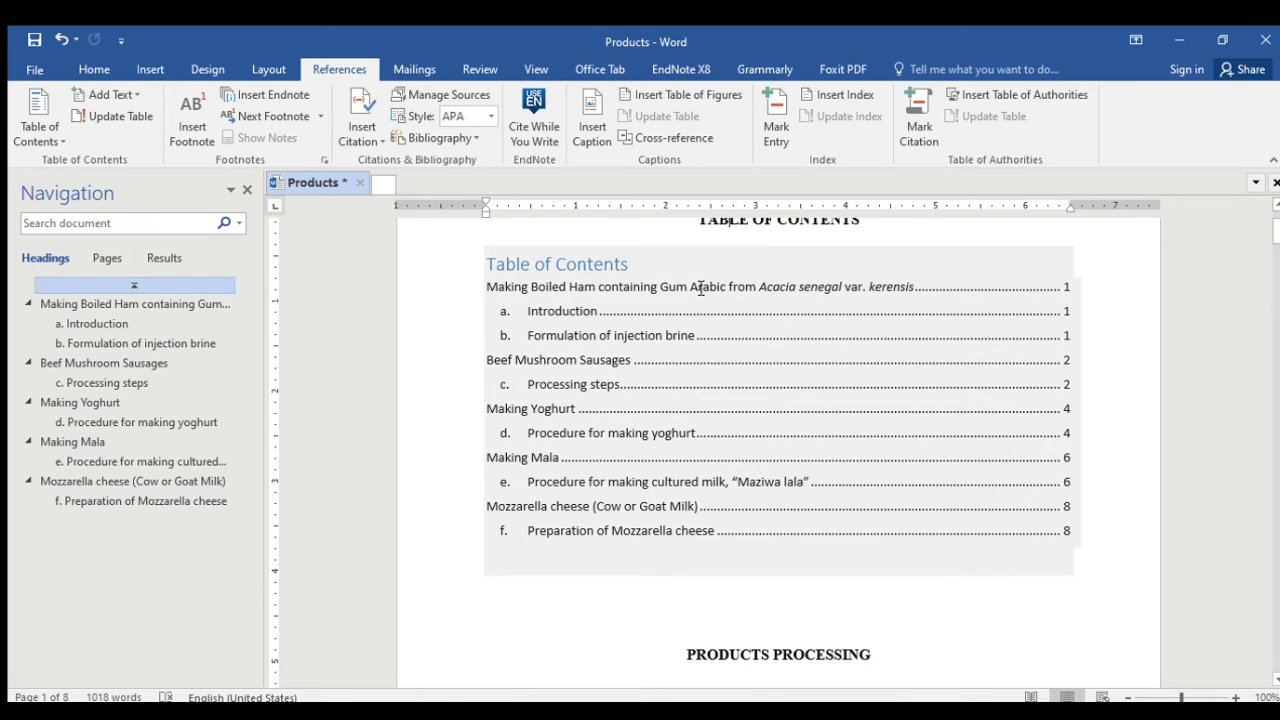
pyautogui.scroll(2, 620, 317)
pyautogui.scroll(-6, 655, 390)
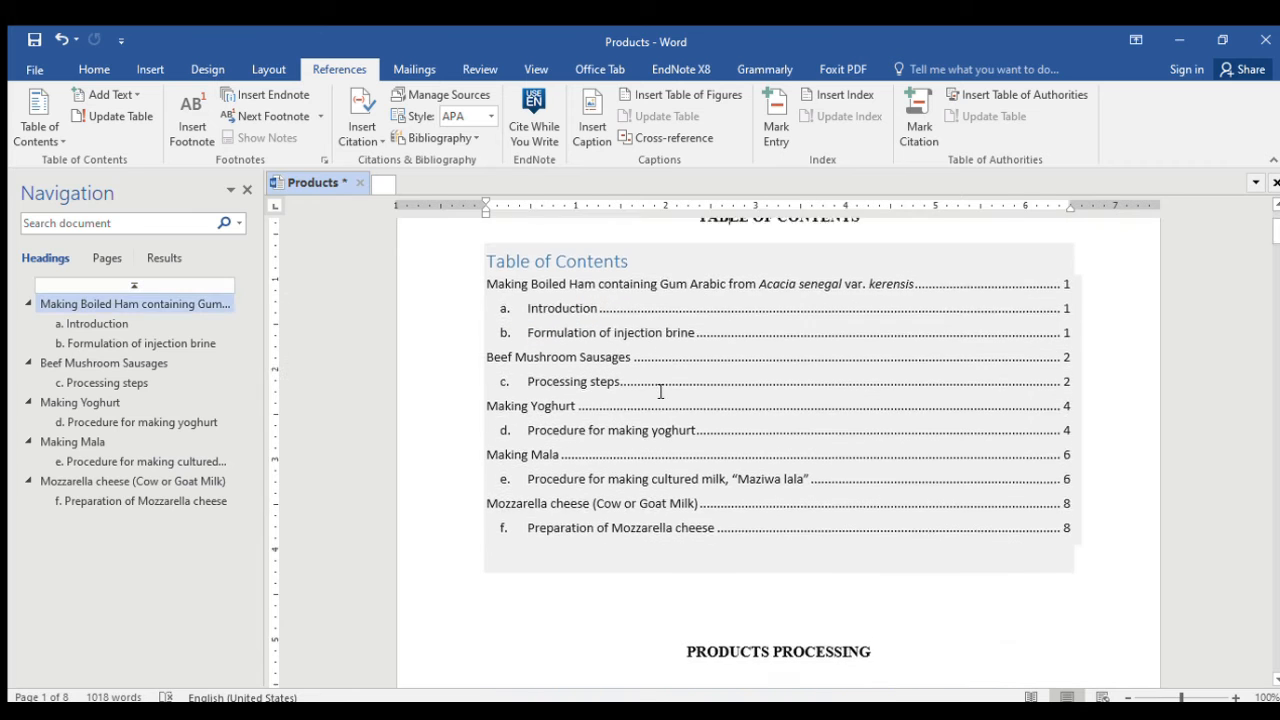
pyautogui.scroll(-1, 655, 390)
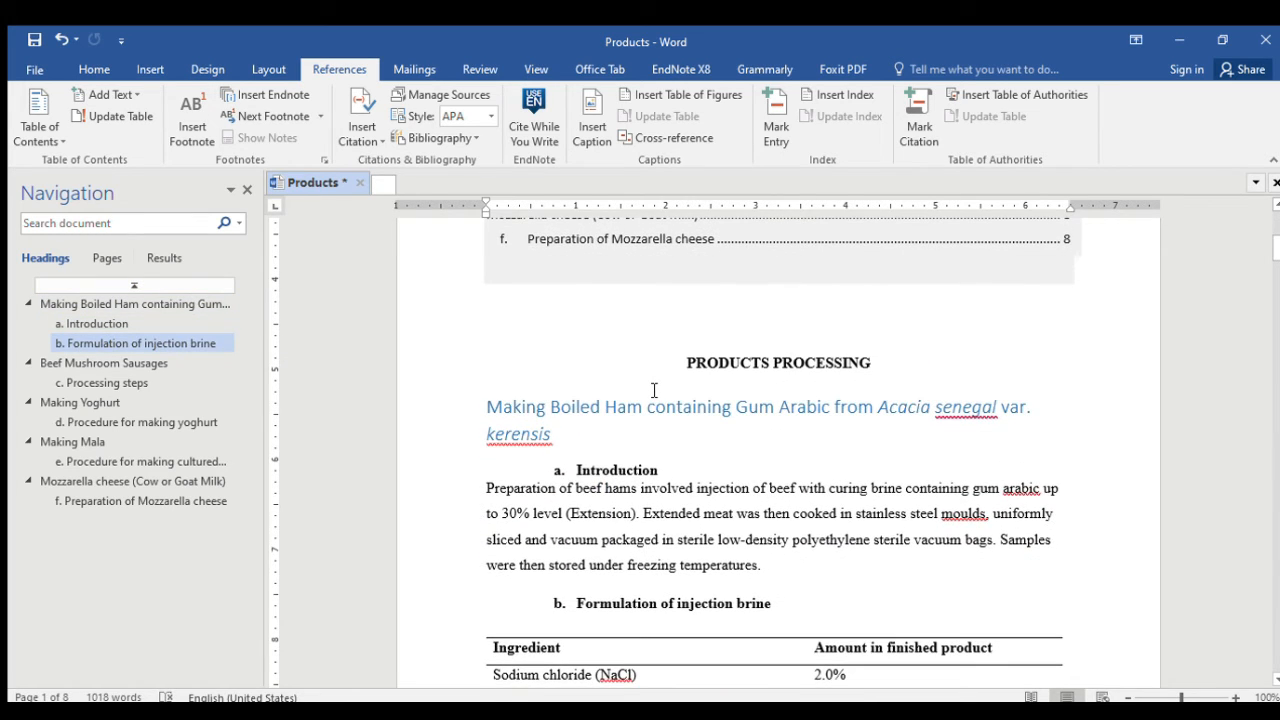
pyautogui.scroll(6, 654, 390)
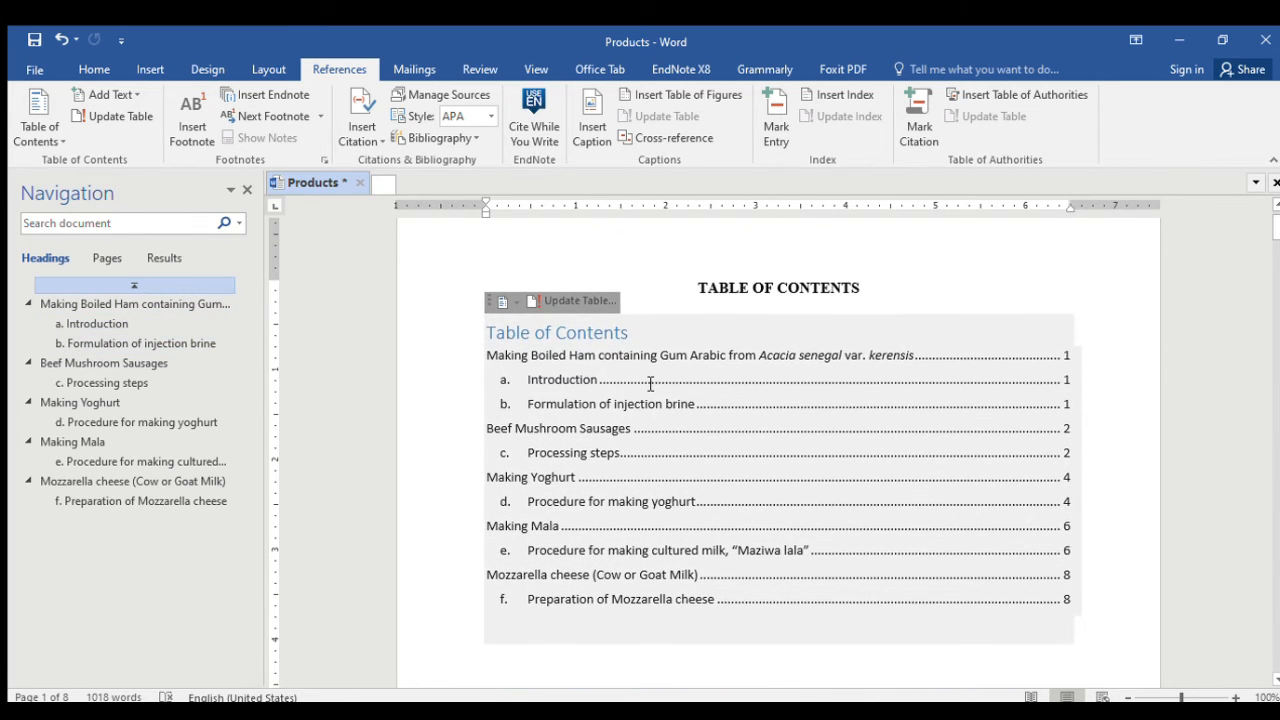
pyautogui.scroll(-2, 650, 383)
pyautogui.scroll(-6, 650, 383)
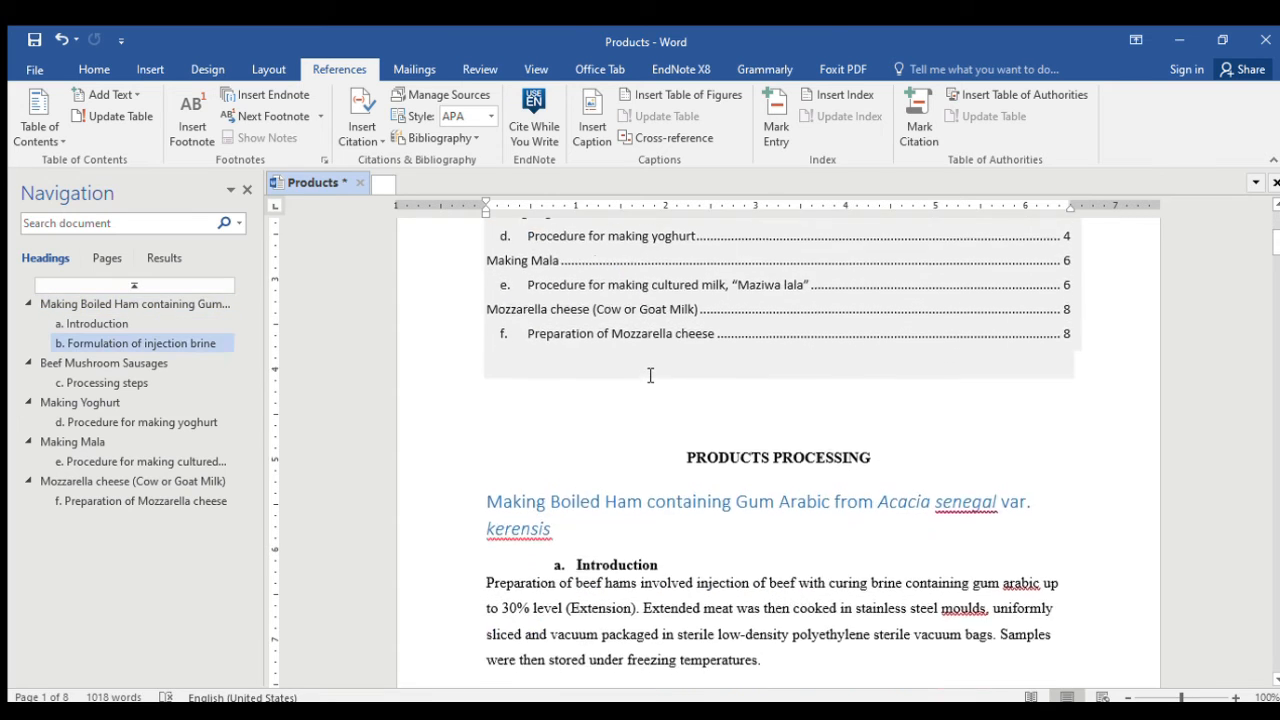
# Step: Try numbering the "Making Boiled Ham containing Gum Arabic" heading manually by adding "1.0" in front of it
pyautogui.click(552, 412)
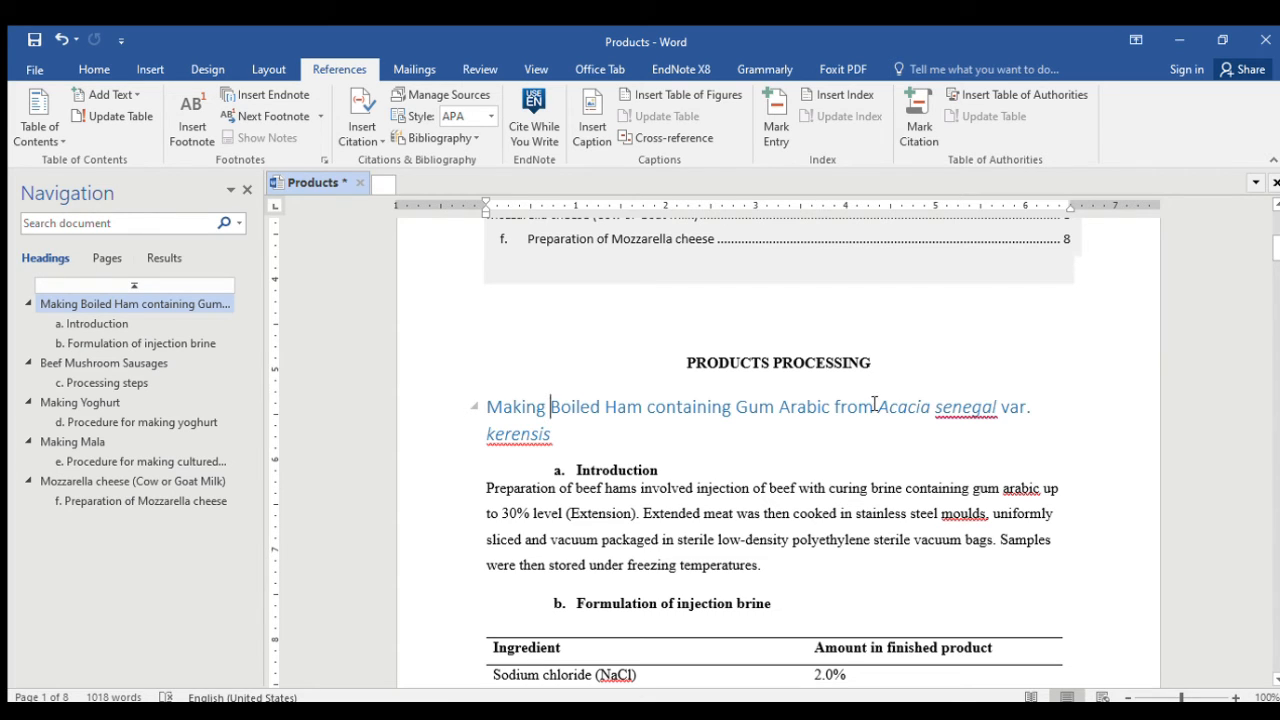
pyautogui.click(488, 406)
pyautogui.write('1.0')
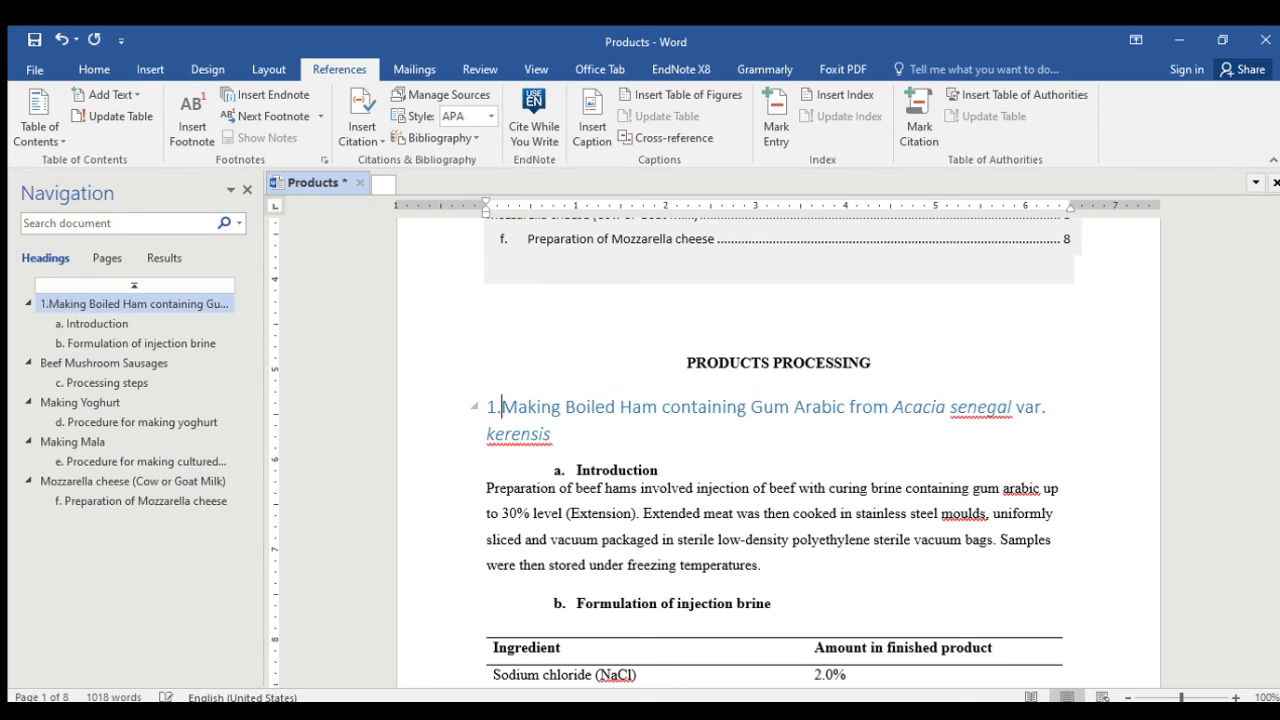
pyautogui.click(567, 467)
pyautogui.click(583, 600)
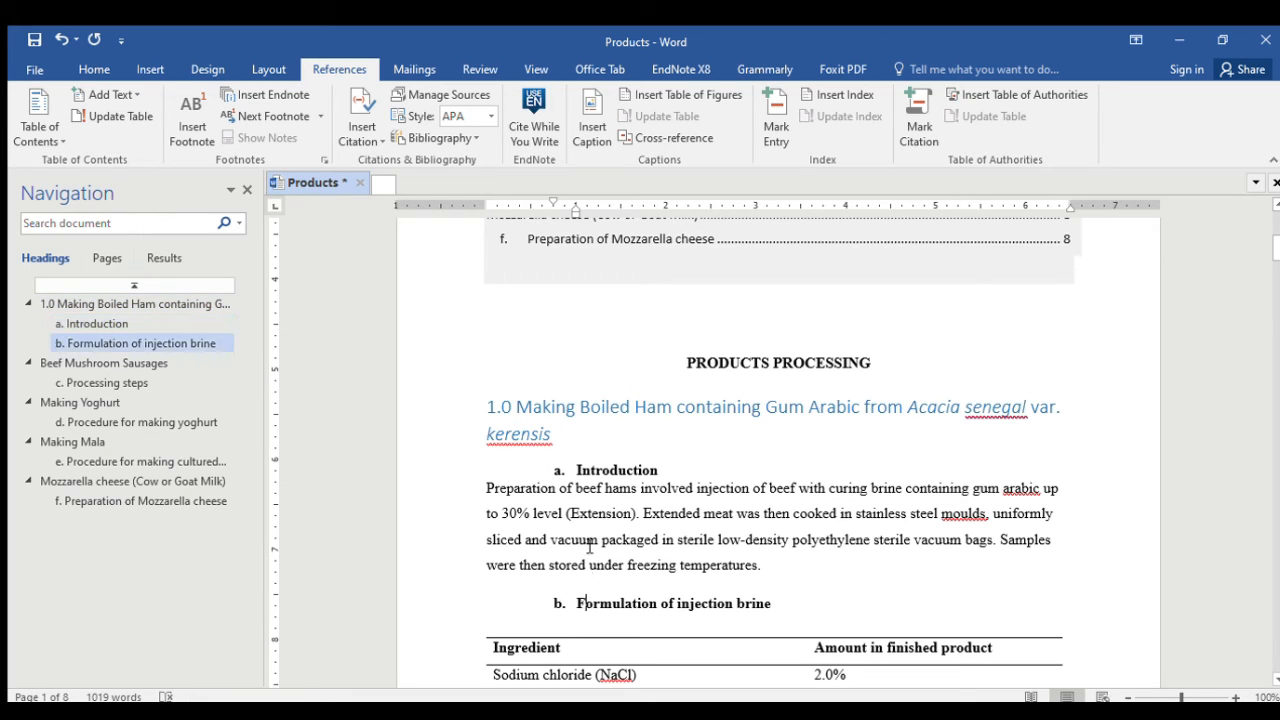
# Step: Remove the manually entered "1.0" from the start of the "Making Boiled Ham" heading
pyautogui.click(520, 409)
pyautogui.press('BackSpace')
pyautogui.press('BackSpace')
pyautogui.press('BackSpace')
pyautogui.press('BackSpace')
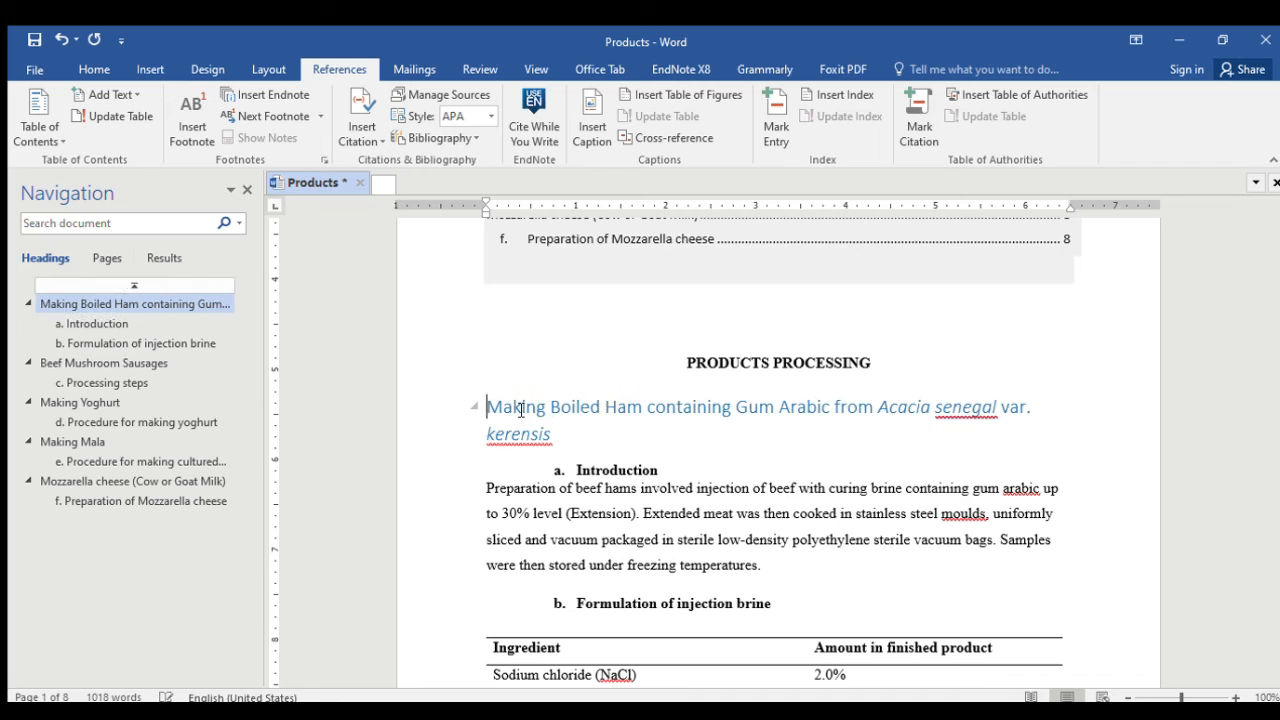
# Step: Number the document's headings with the multilevel list format 1 Heading 1, 1.1 Heading 2, 1.1.1 Heading 3
pyautogui.click(90, 69)
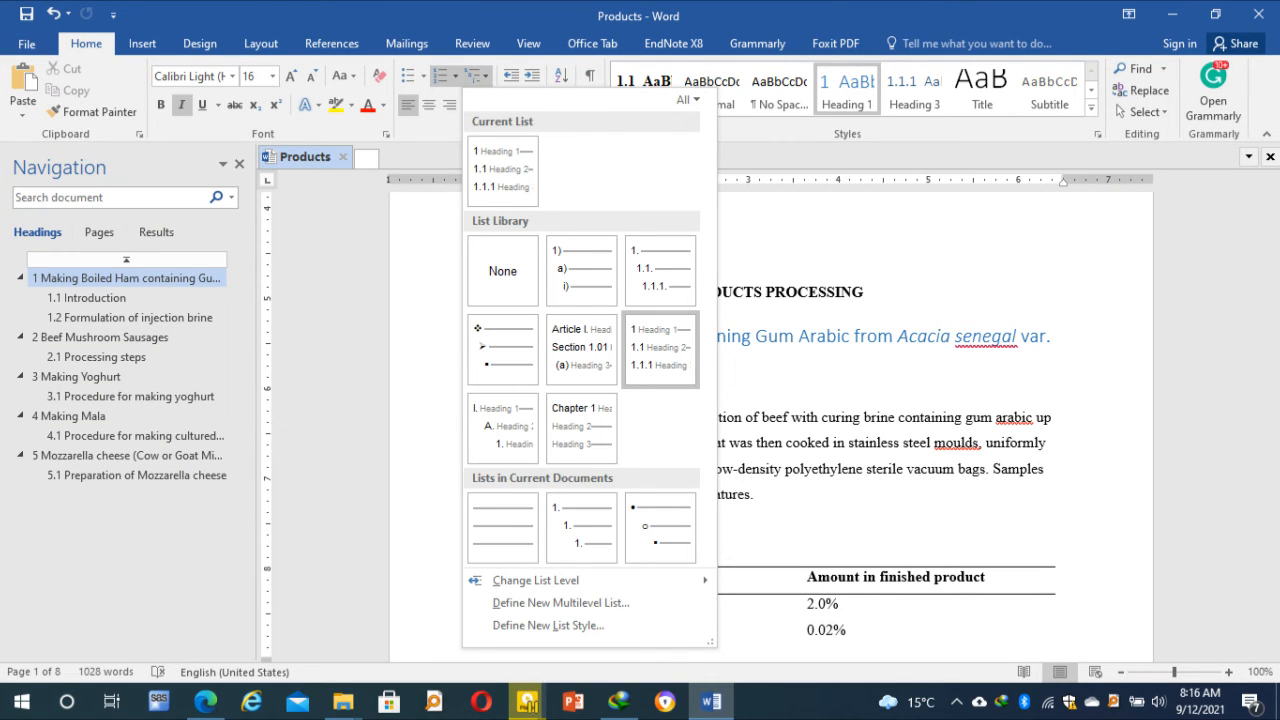
pyautogui.moveTo(660, 350)
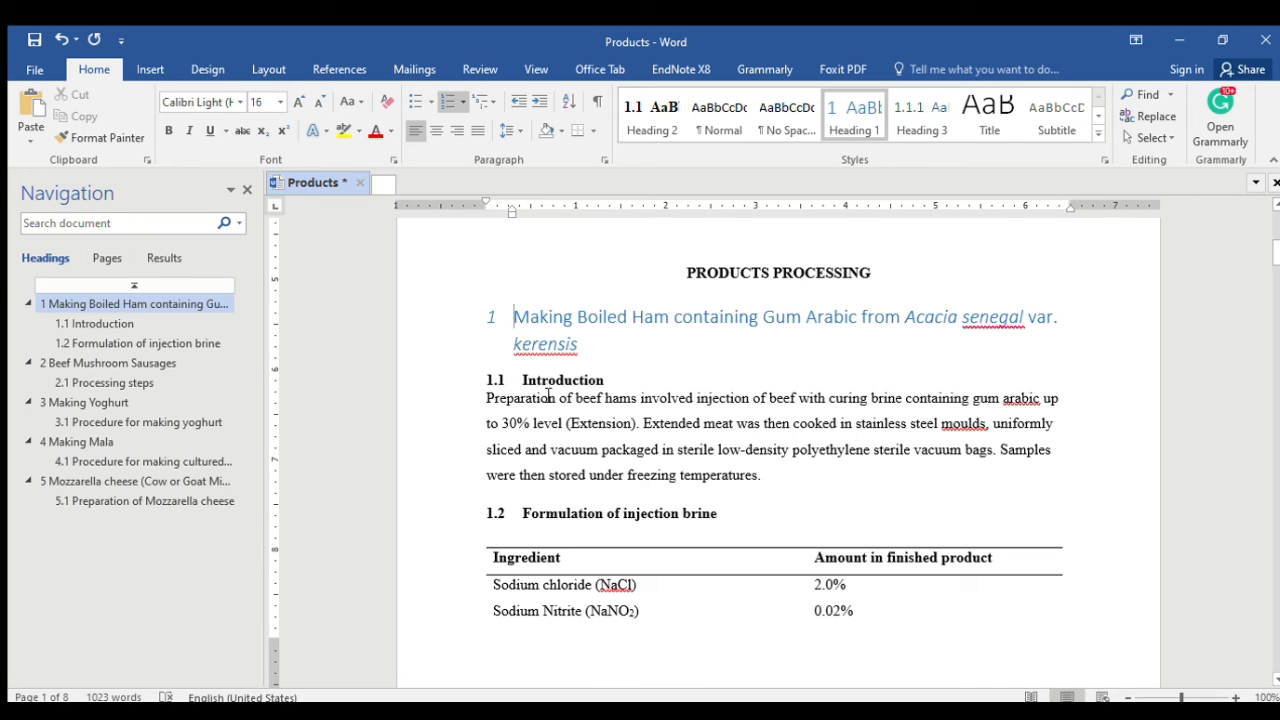
pyautogui.scroll(-2, 548, 396)
pyautogui.scroll(-20, 643, 420)
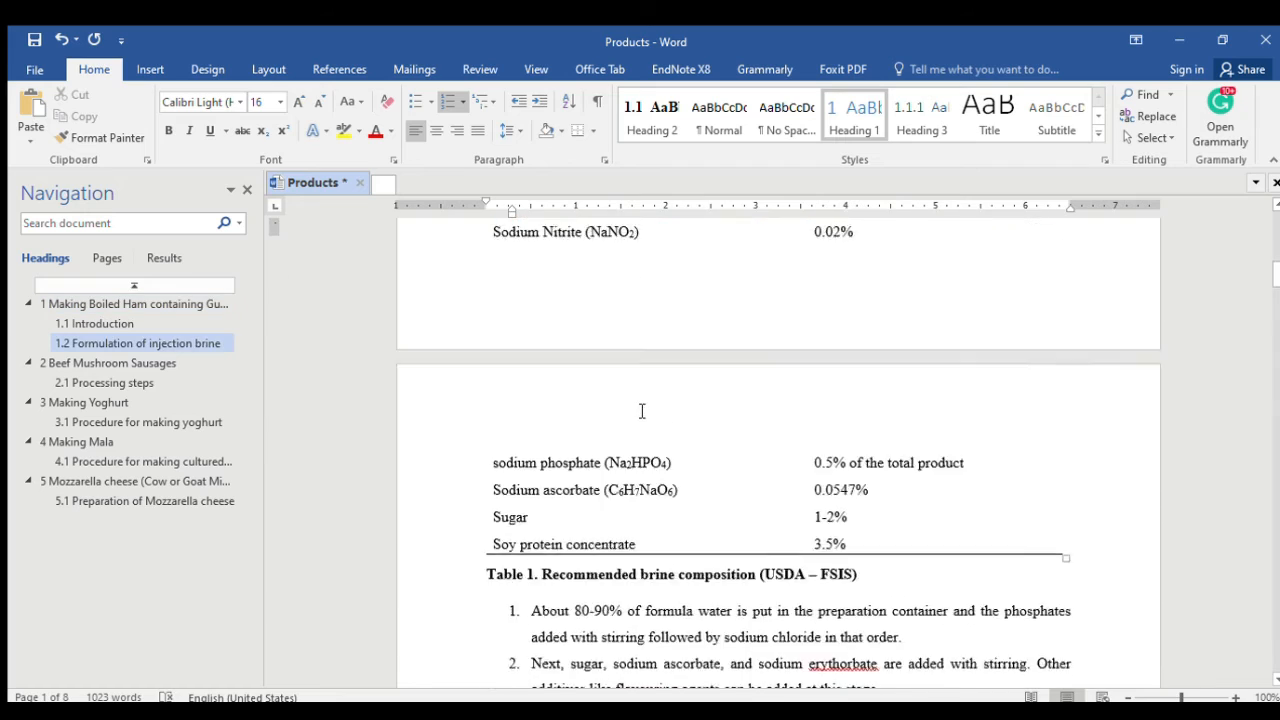
pyautogui.scroll(-10, 650, 400)
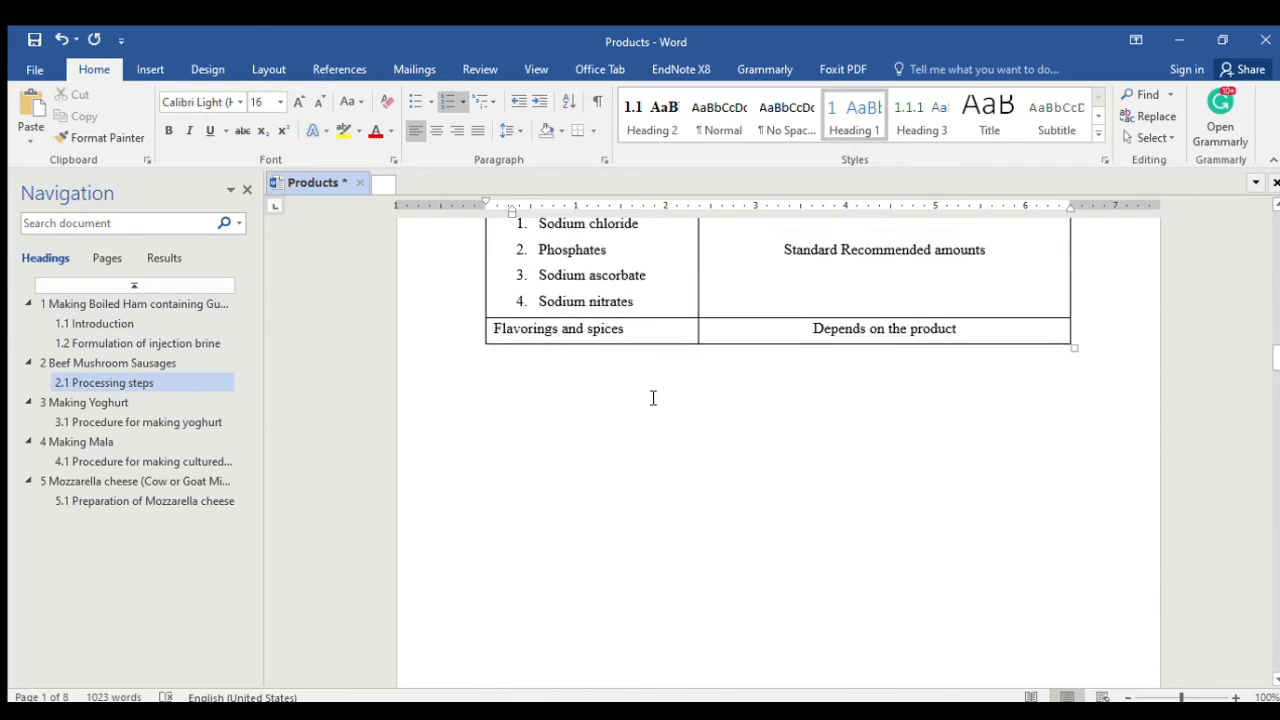
# Step: Check the multilevel numbering of the Making Yoghurt heading, its procedure subheading and the preceding sections
pyautogui.click(525, 291)
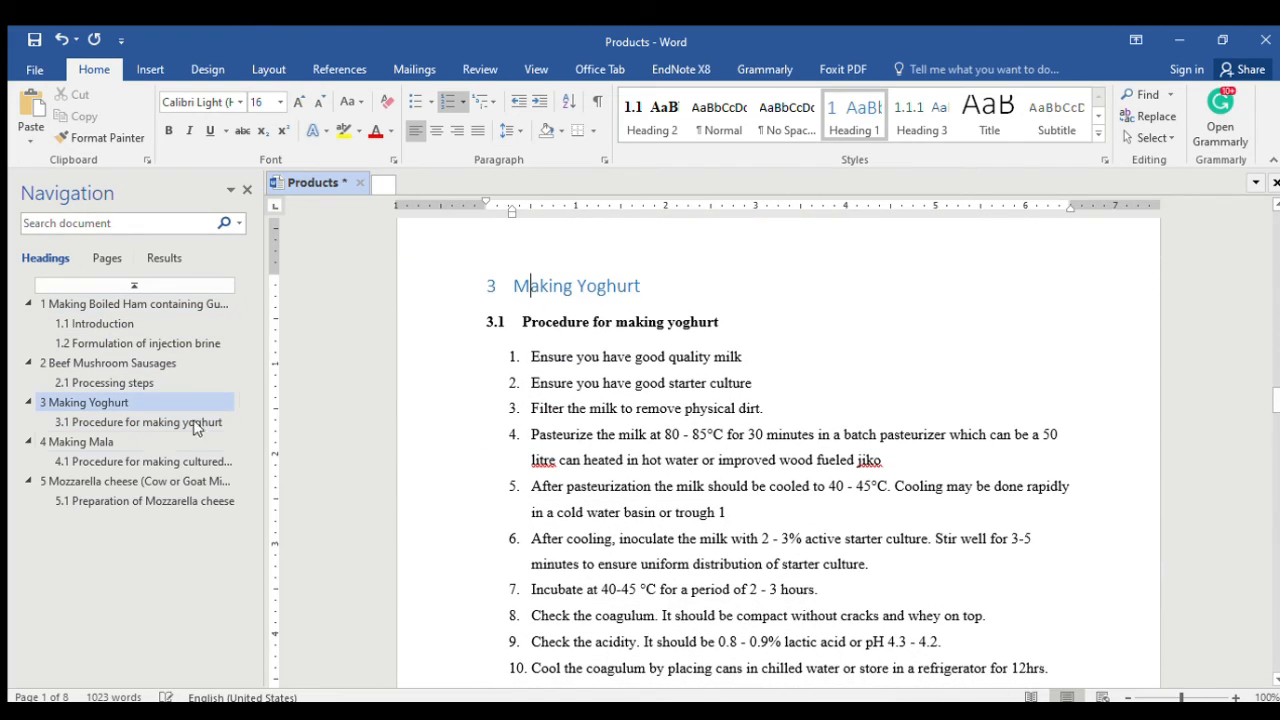
pyautogui.click(665, 322)
pyautogui.scroll(-4, 665, 400)
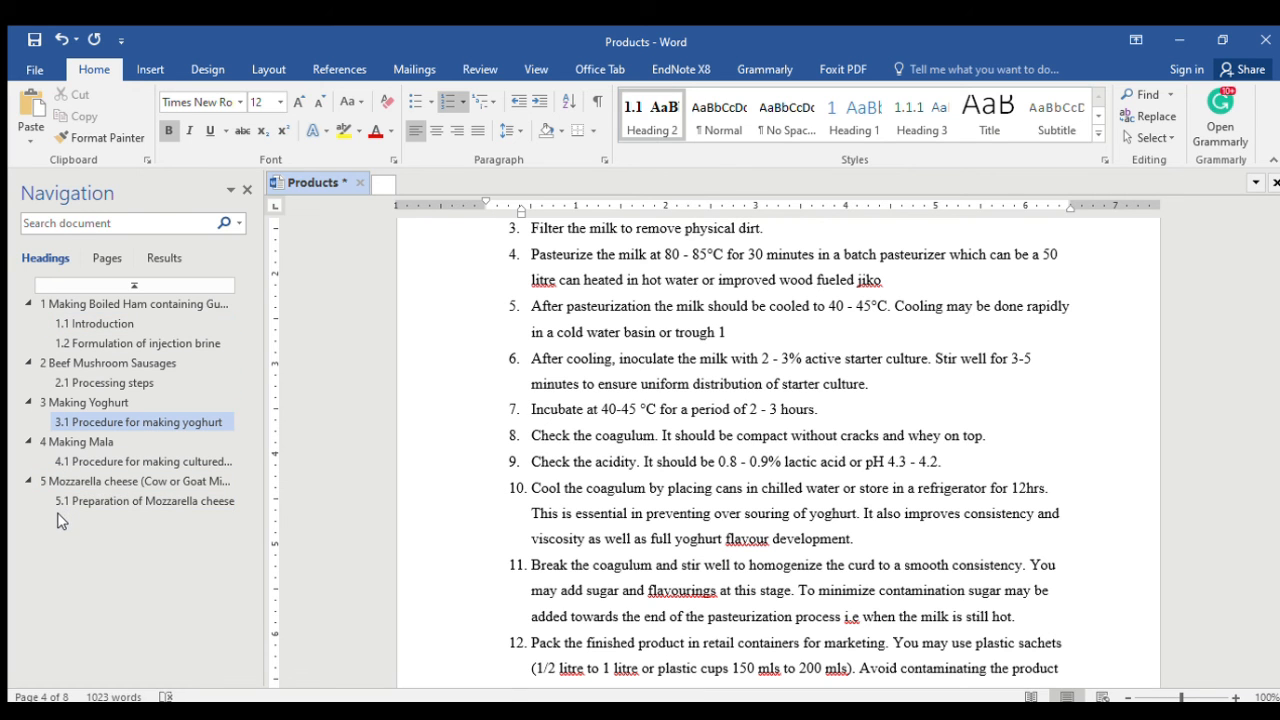
pyautogui.scroll(15, 671, 401)
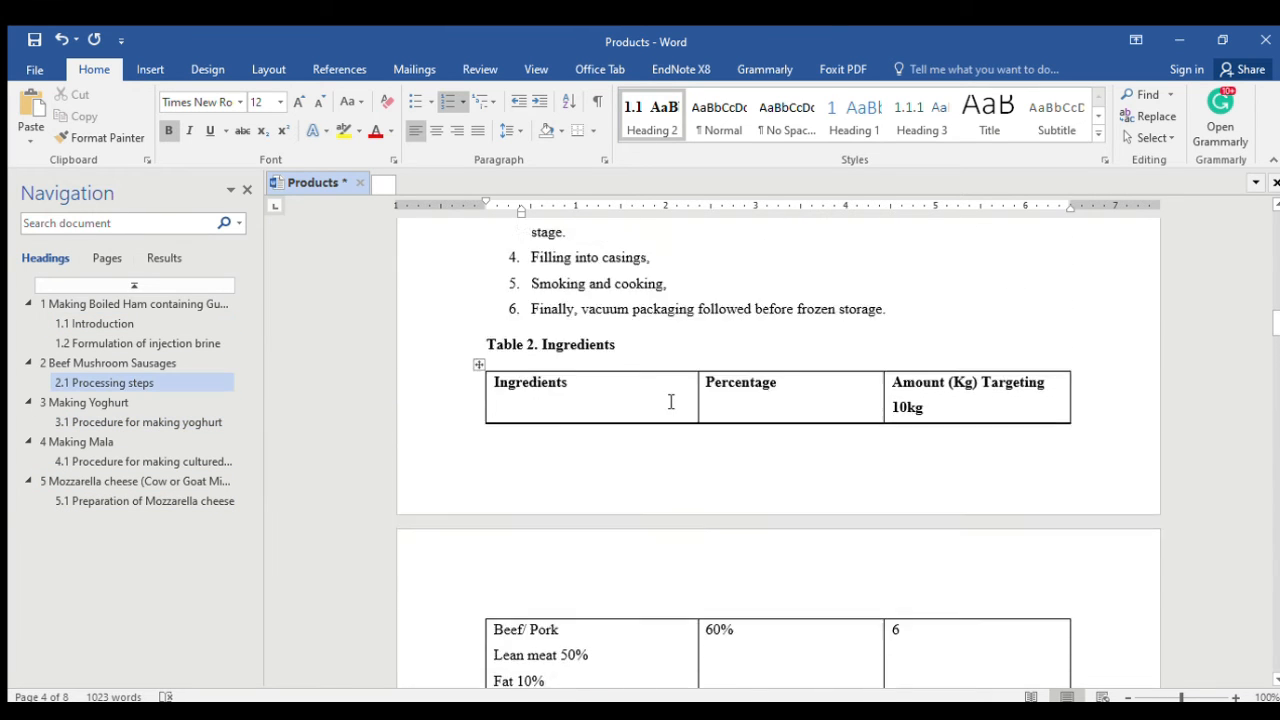
pyautogui.scroll(3, 671, 401)
# Step: Update the entire table of contents on page 1 so its entries carry the multilevel heading numbers
pyautogui.click(119, 285)
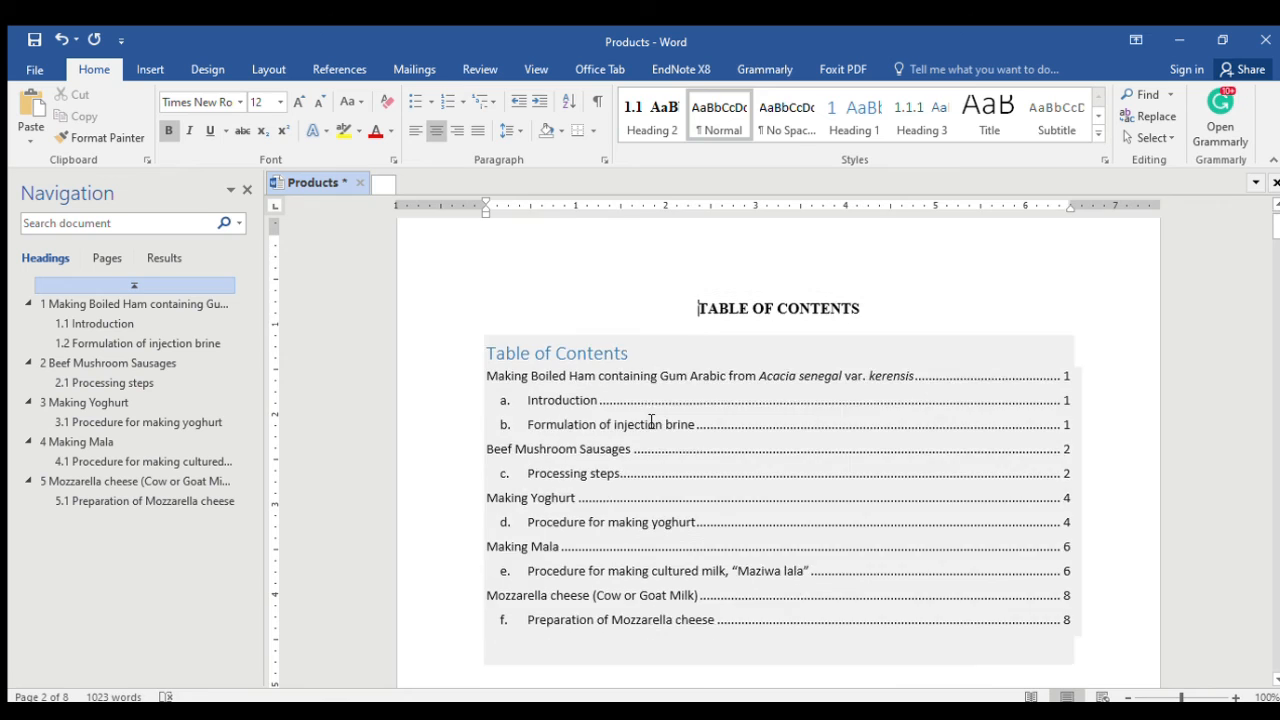
pyautogui.scroll(-1, 651, 422)
pyautogui.click(606, 373)
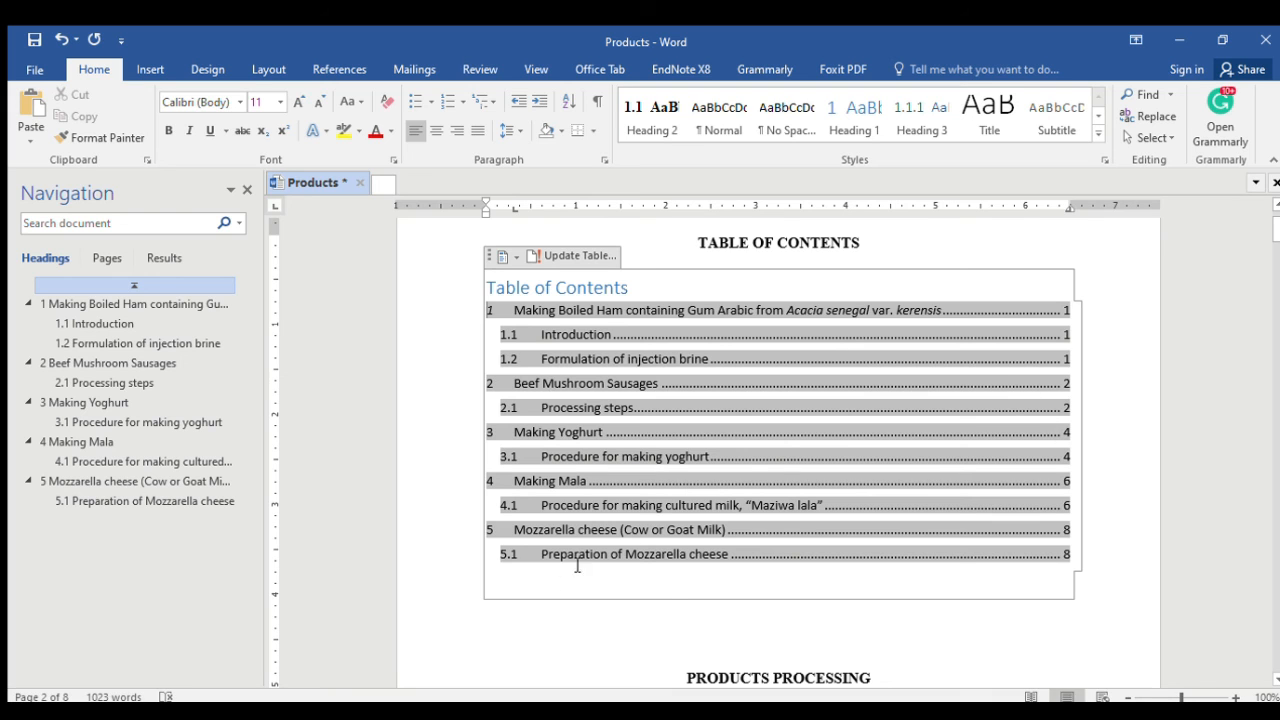
# Step: Compare the table of contents with the numbered headings below it and save the Products document
pyautogui.scroll(-2, 696, 547)
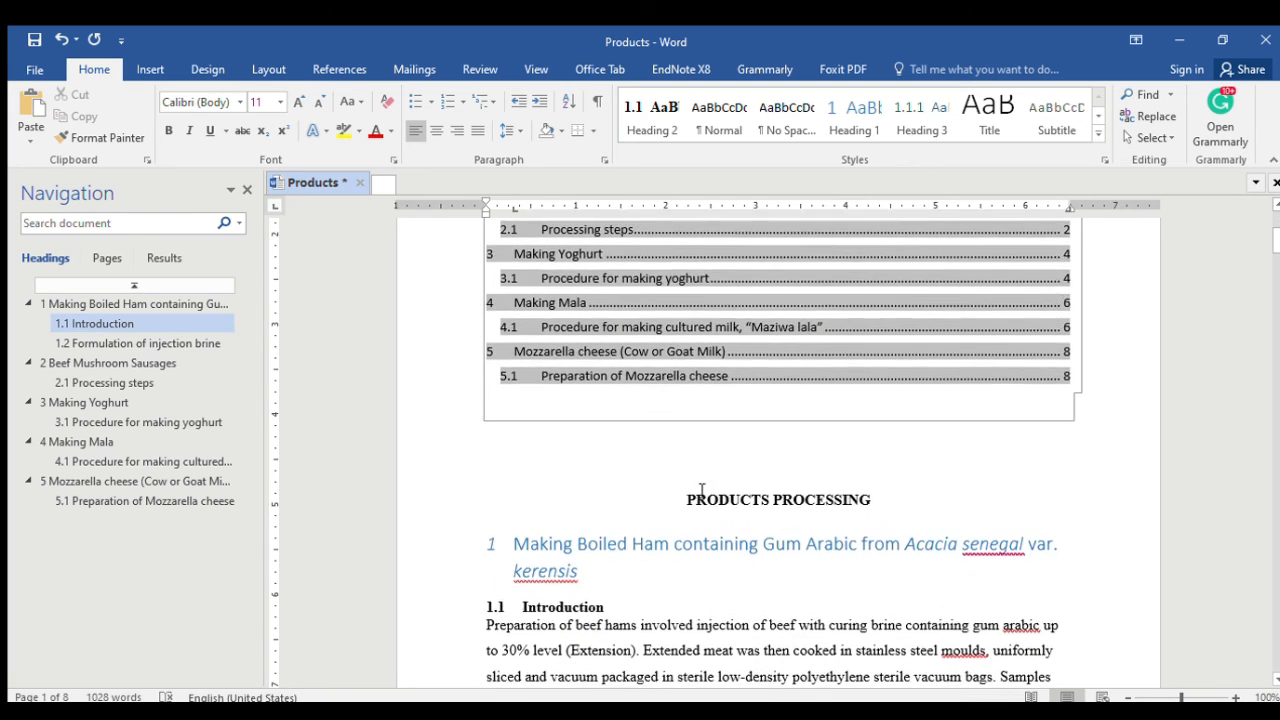
pyautogui.scroll(2, 629, 429)
pyautogui.click(703, 667)
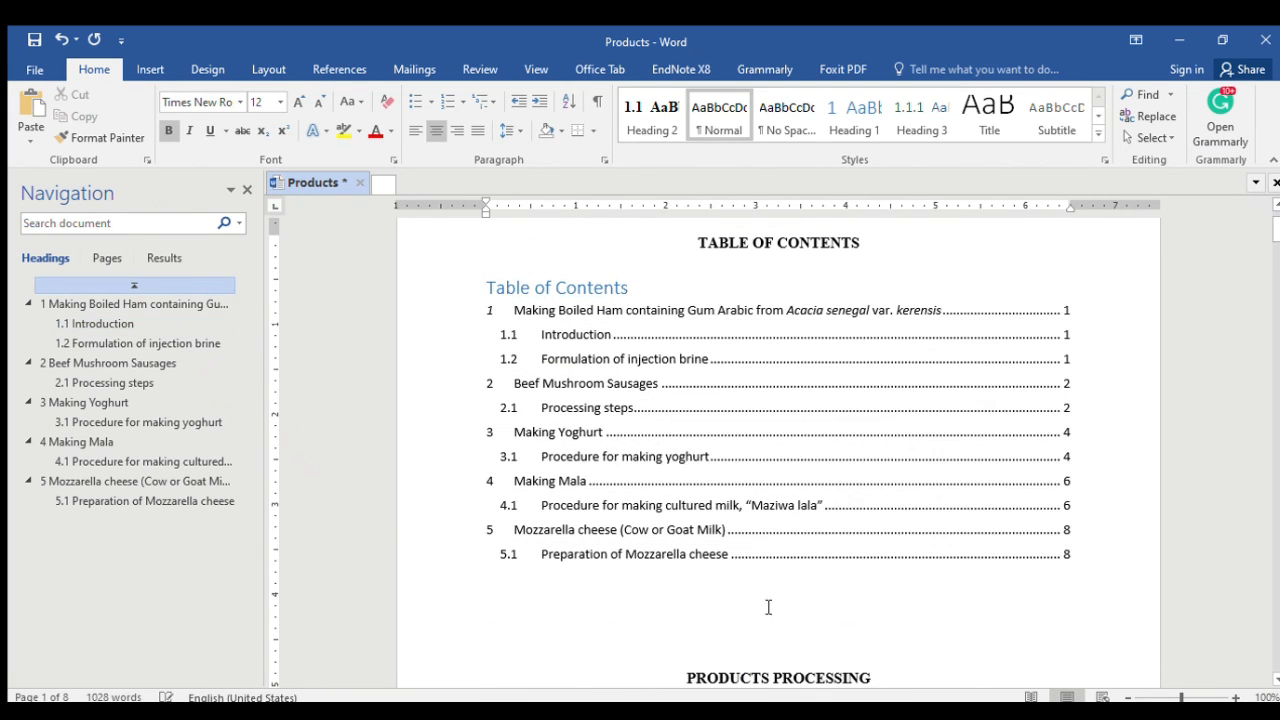
pyautogui.click(24, 37)
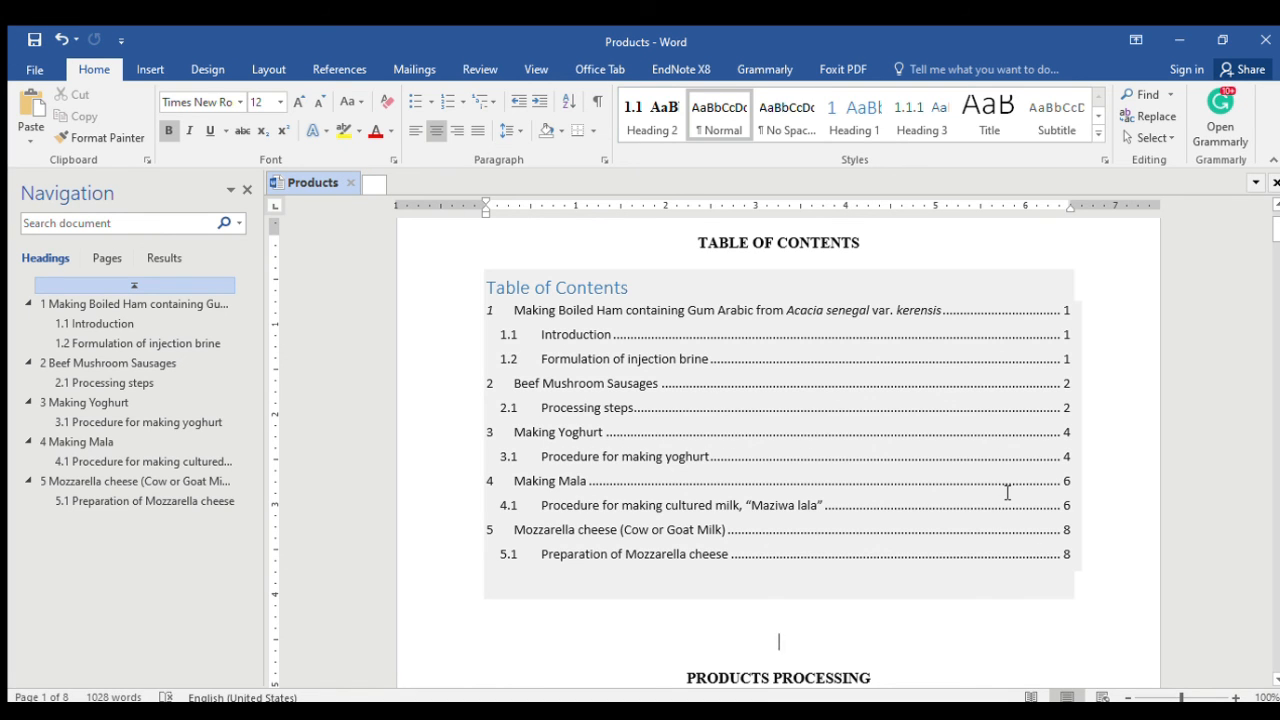